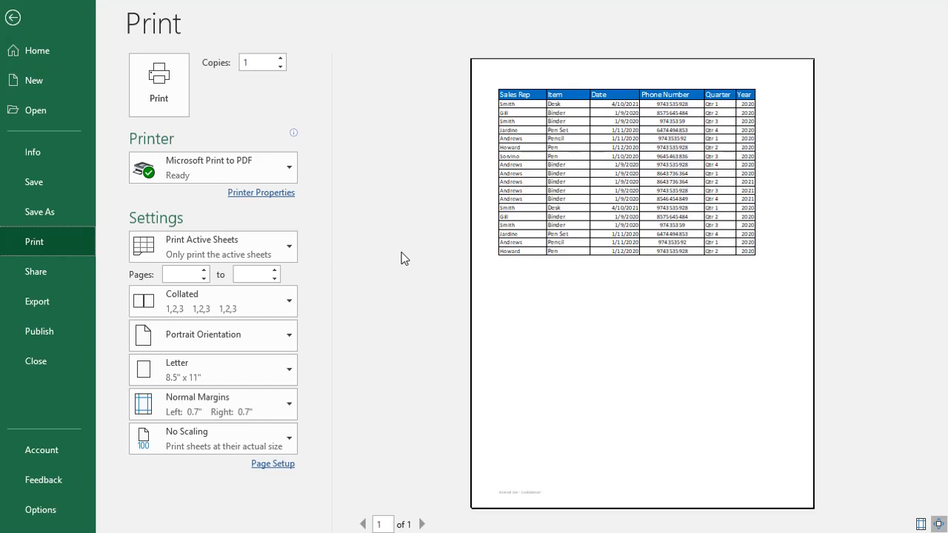
- Review the printing topics in the Notepad list and the data on the Print 1 and Print 2 worksheets
{"action": "key", "text": "Escape"}
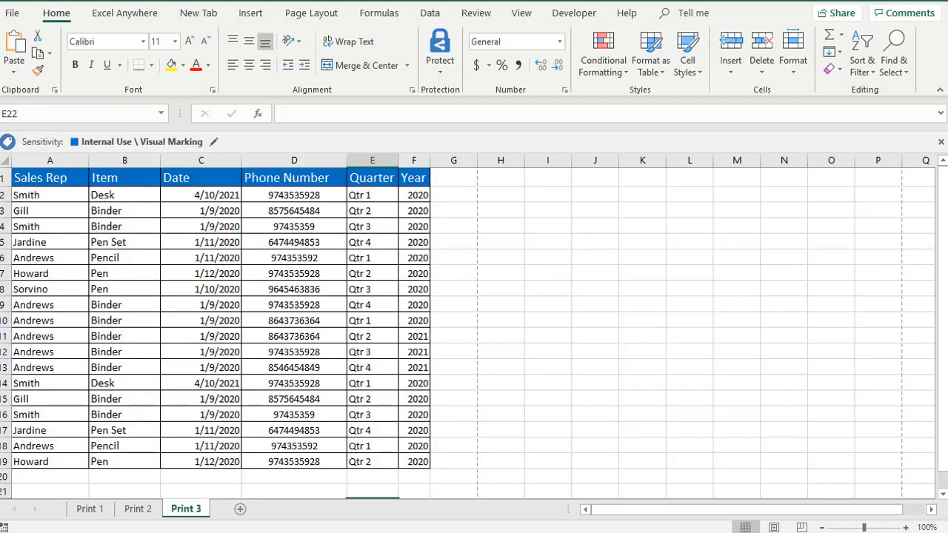
{"action": "key", "text": "alt+Tab"}
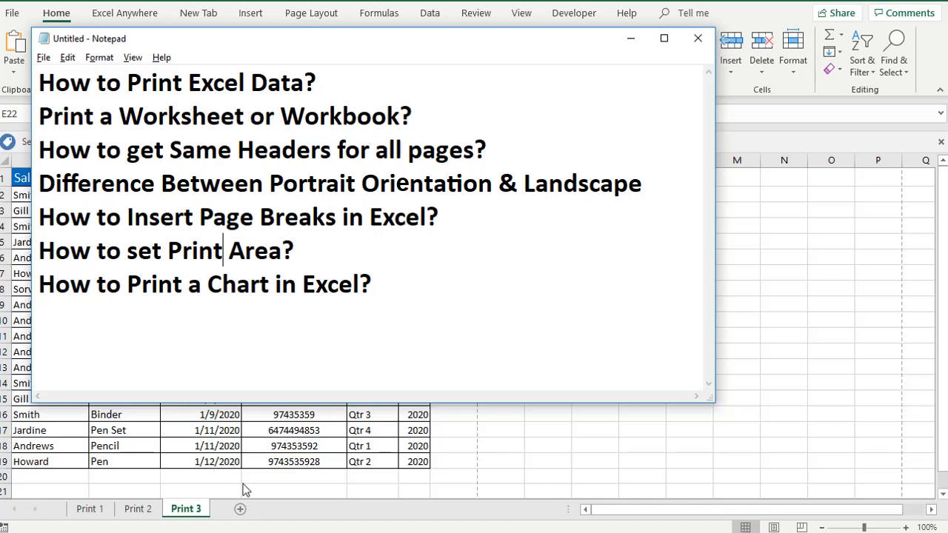
{"action": "left_click", "coordinate": [183, 509]}
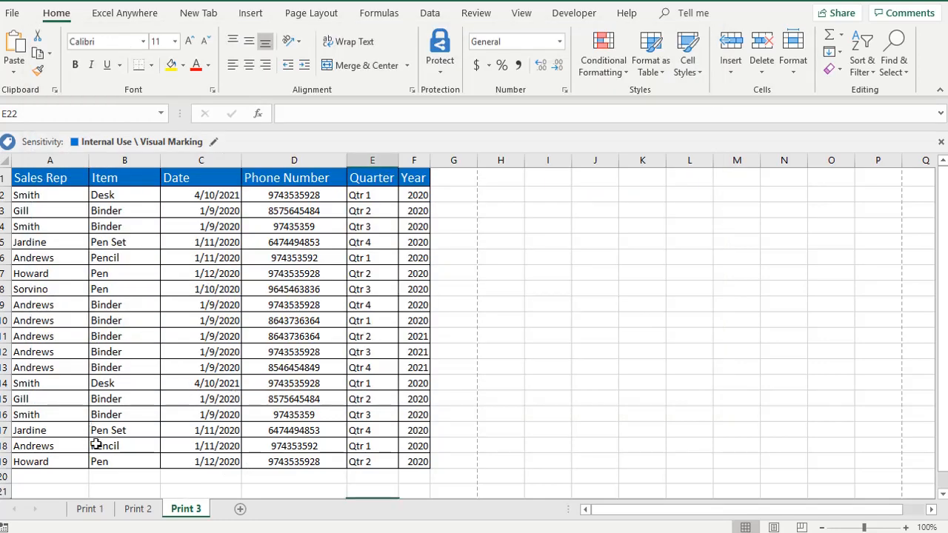
{"action": "left_click", "coordinate": [96, 511]}
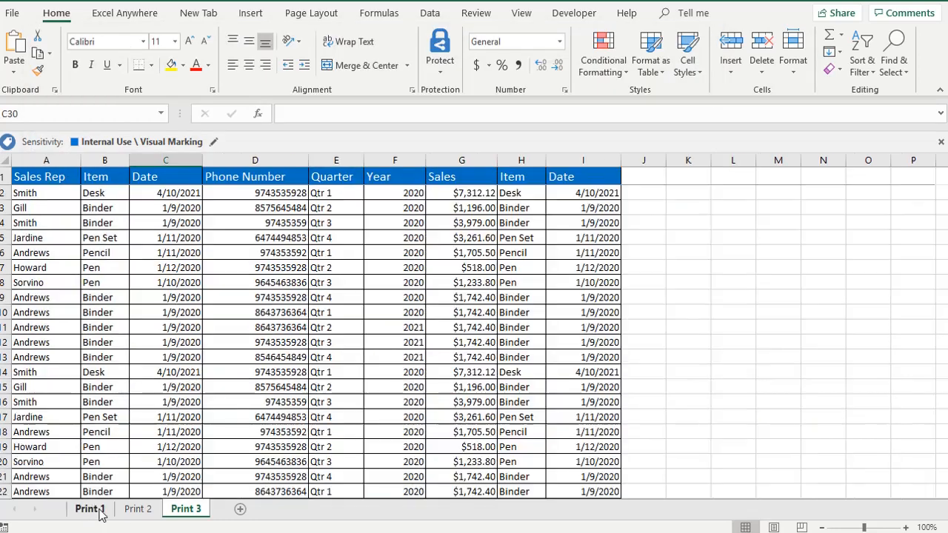
{"action": "left_click", "coordinate": [137, 509]}
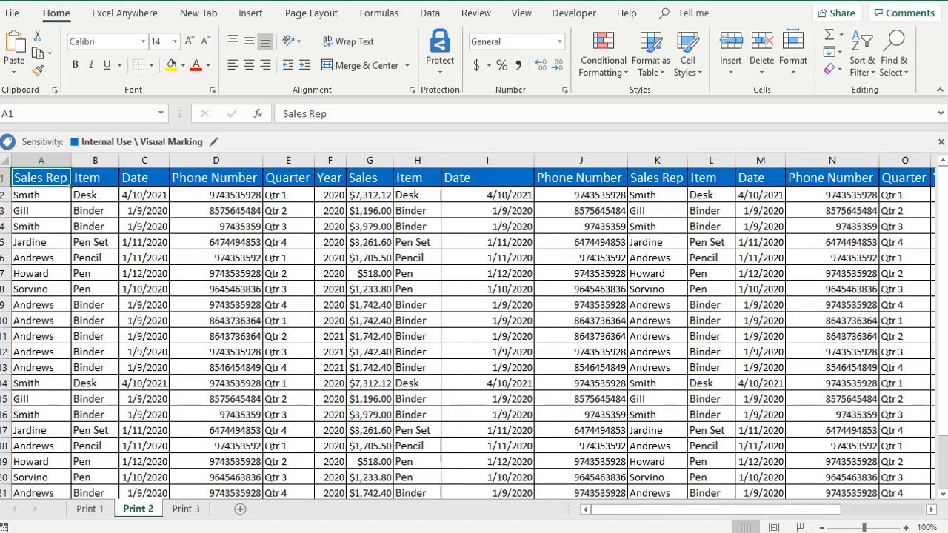
{"action": "key", "text": "alt+Tab"}
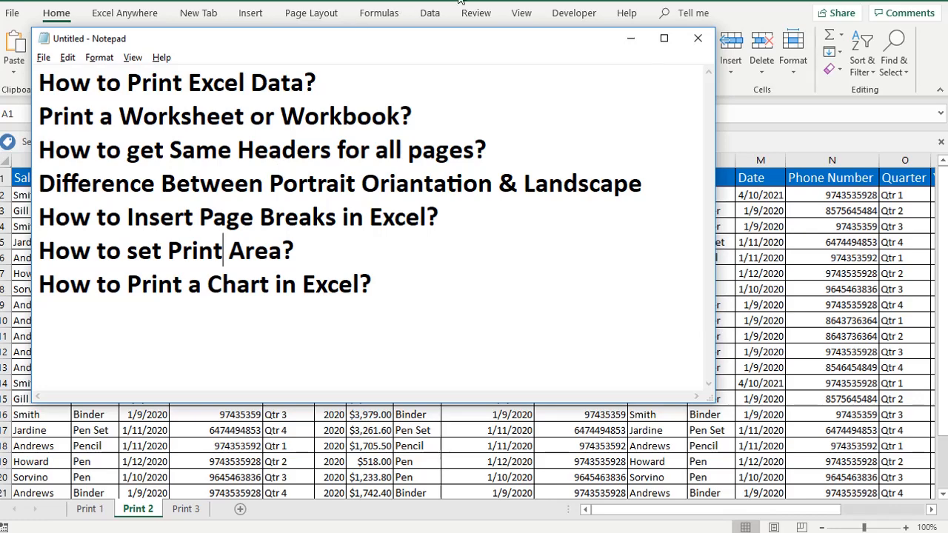
{"action": "left_click", "coordinate": [630, 38]}
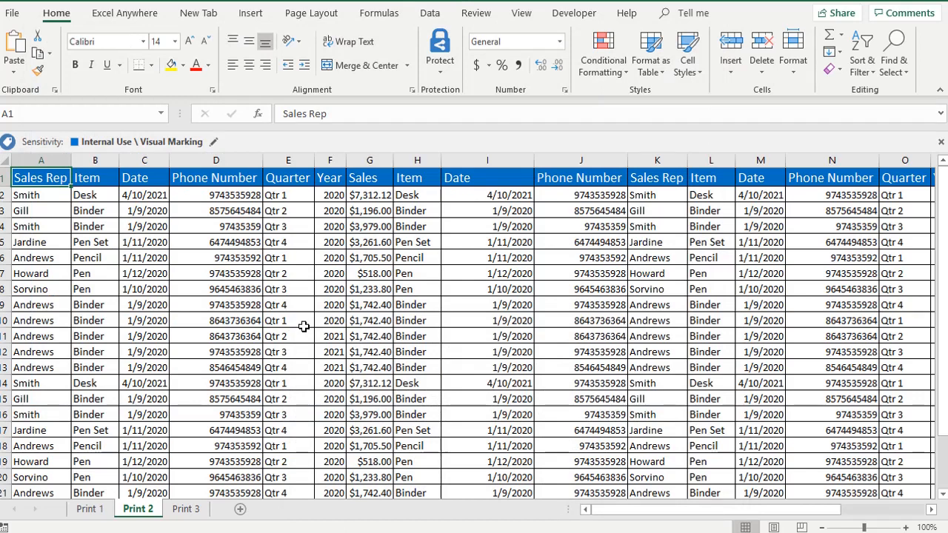
- Examine the header row of the Print 2 sheet and the remaining printing topics in Notepad
{"action": "left_click", "coordinate": [3, 175]}
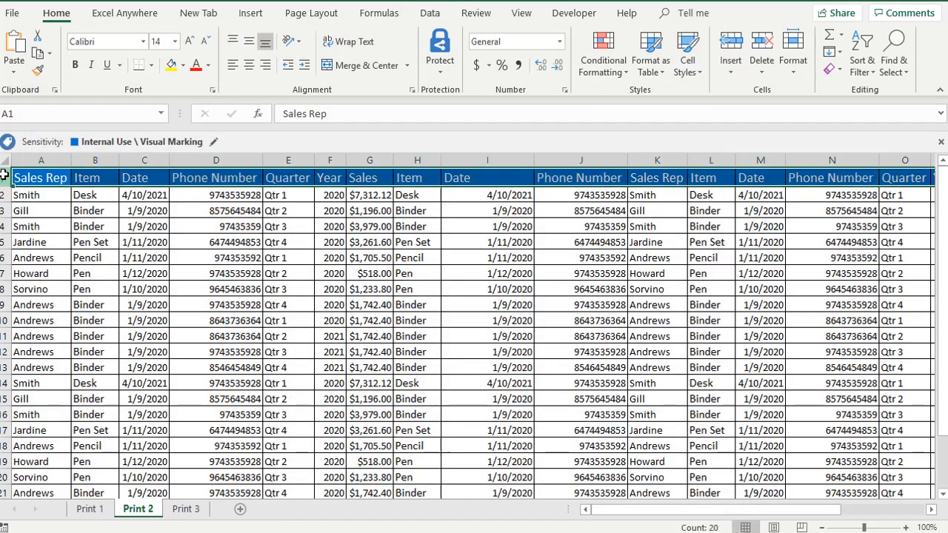
{"action": "left_click", "coordinate": [353, 211]}
{"action": "key", "text": "alt+Tab"}
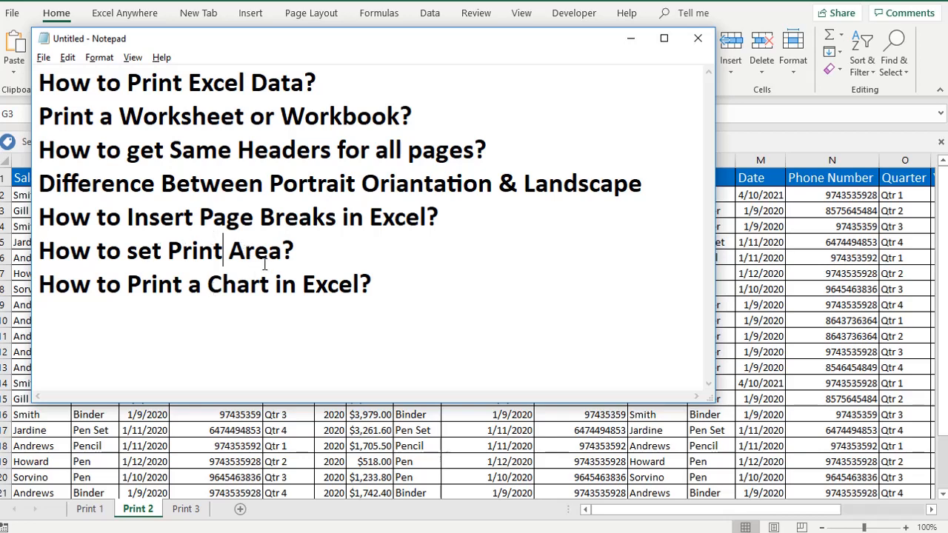
{"action": "left_click", "coordinate": [380, 277]}
{"action": "left_click", "coordinate": [219, 155]}
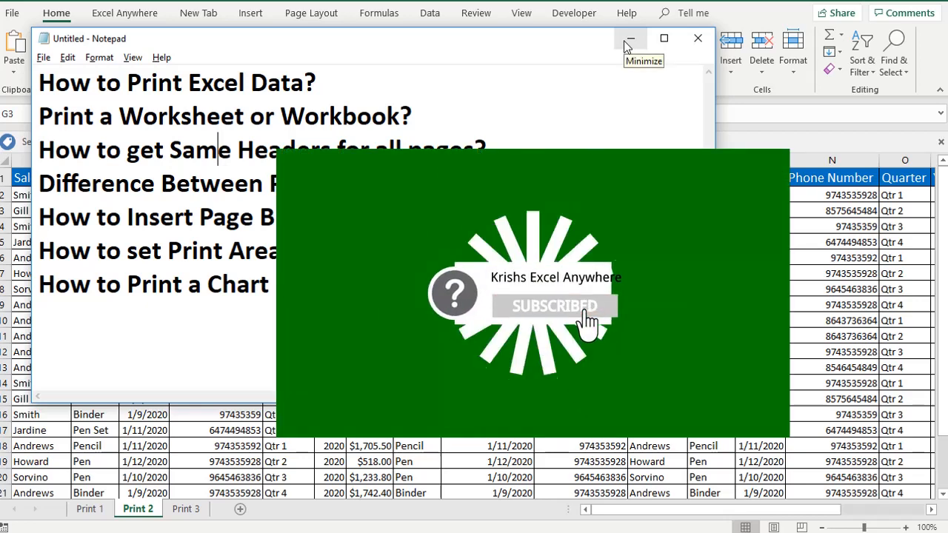
{"action": "left_click", "coordinate": [629, 41]}
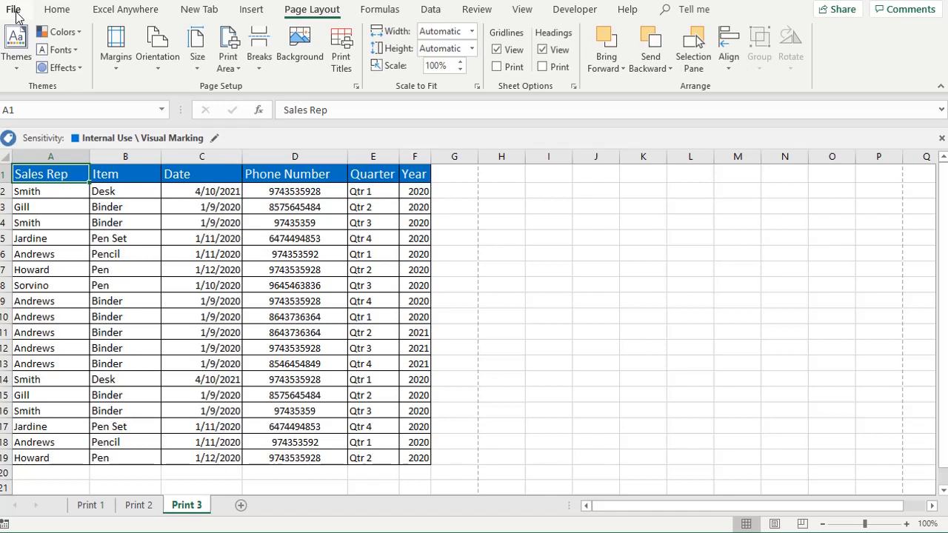
- Select the whole table A1:F19 on the Print 3 sheet and open its print preview
{"action": "key", "text": "ctrl+shift+Right"}
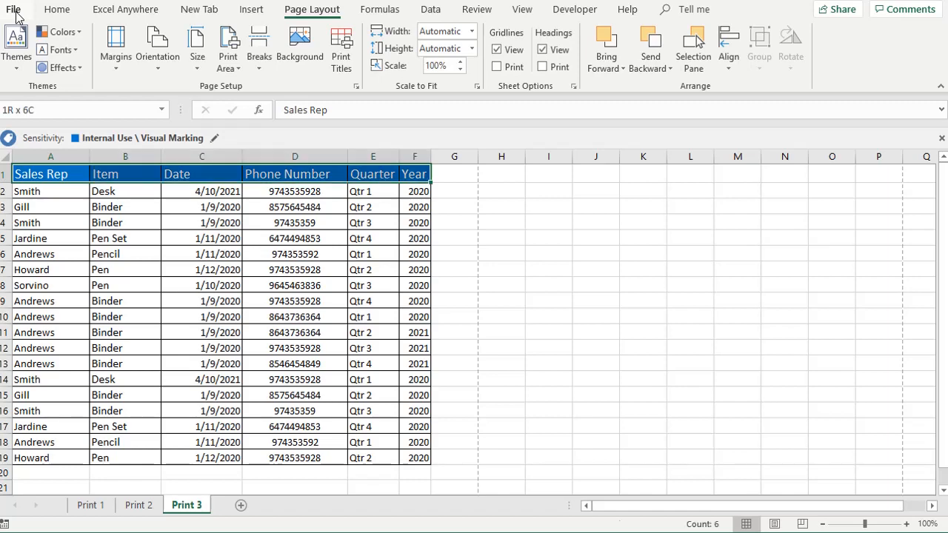
{"action": "key", "text": "ctrl+shift+Down"}
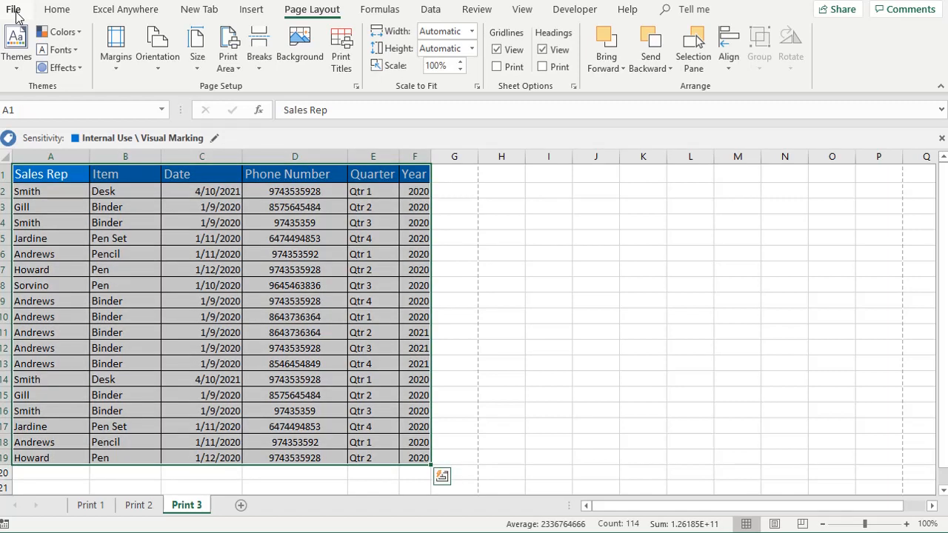
{"action": "key", "text": "ctrl+p"}
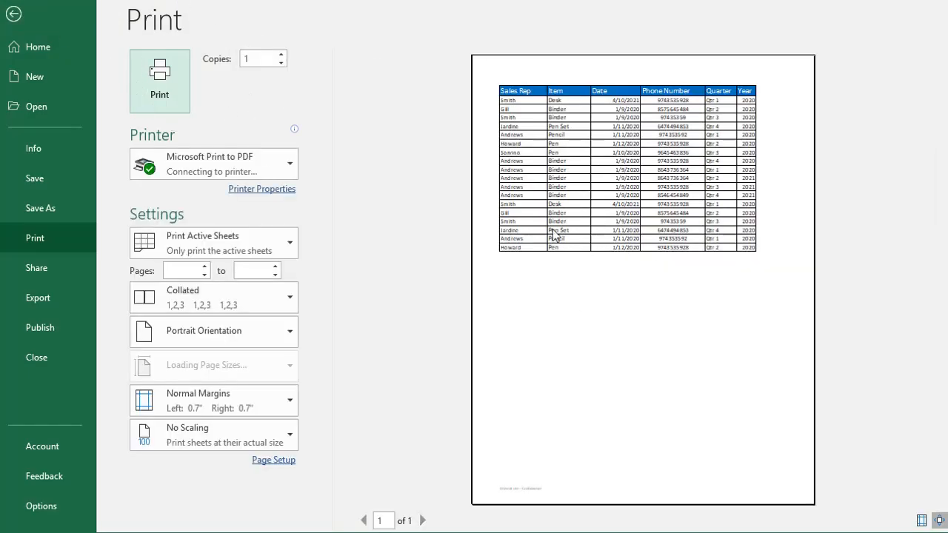
{"action": "key", "text": "Escape"}
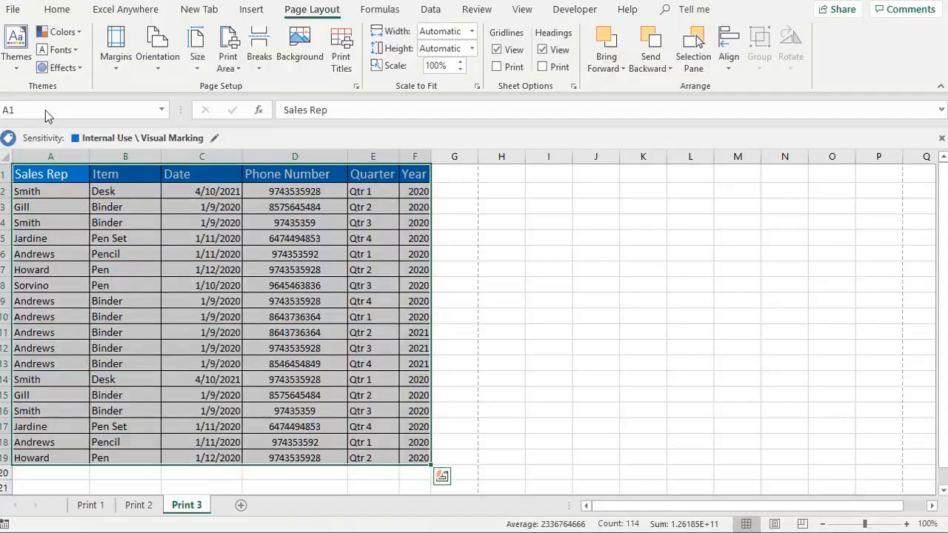
{"action": "left_click", "coordinate": [17, 10]}
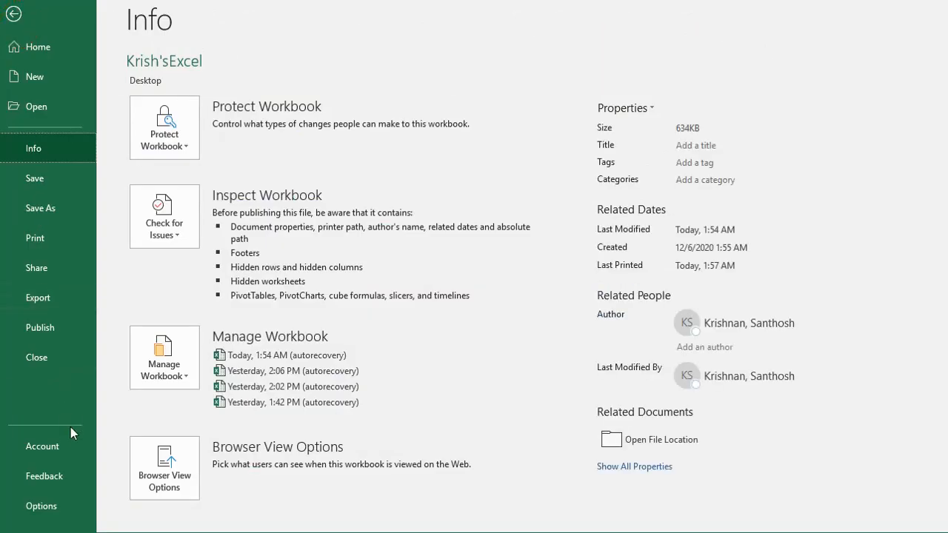
{"action": "left_click", "coordinate": [44, 237]}
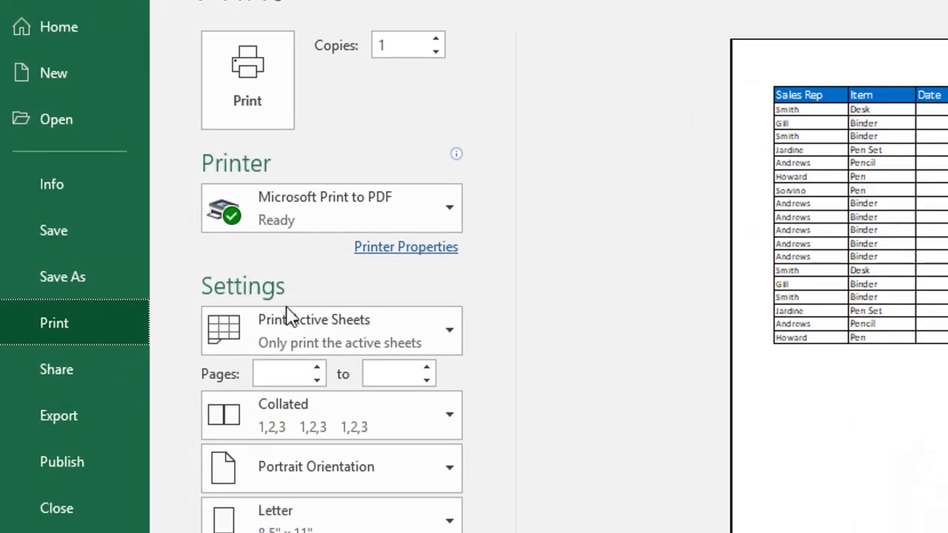
- Set the print scope to the entire workbook and look through the first two preview pages
{"action": "left_click", "coordinate": [363, 343]}
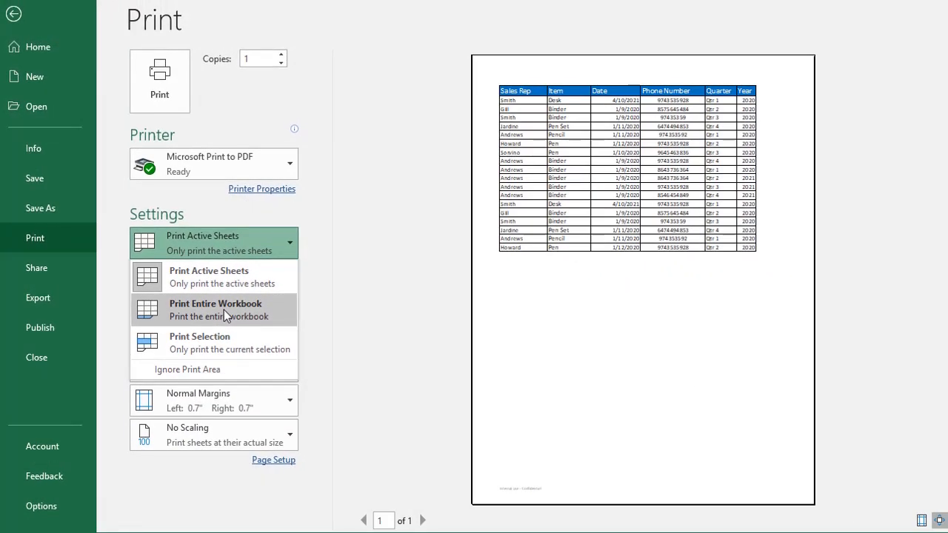
{"action": "left_click", "coordinate": [468, 431]}
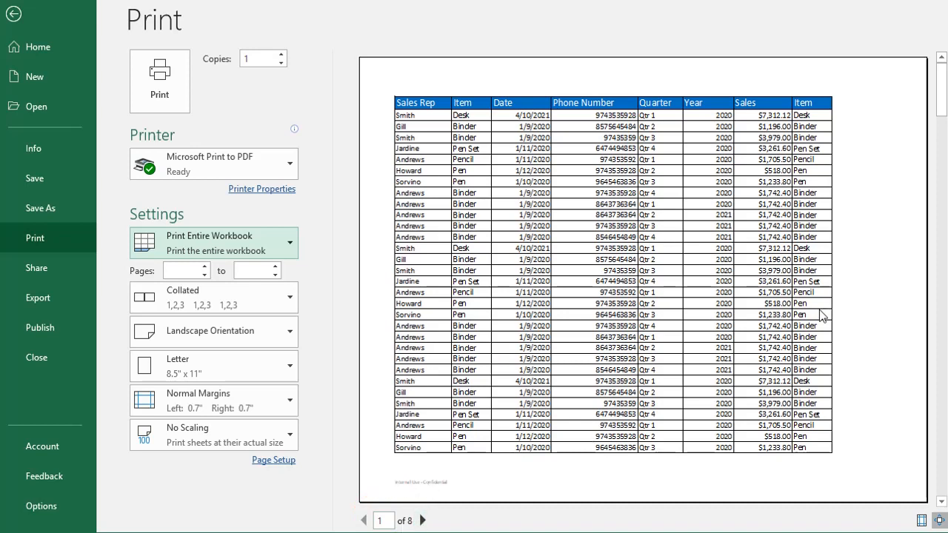
{"action": "left_click", "coordinate": [424, 521]}
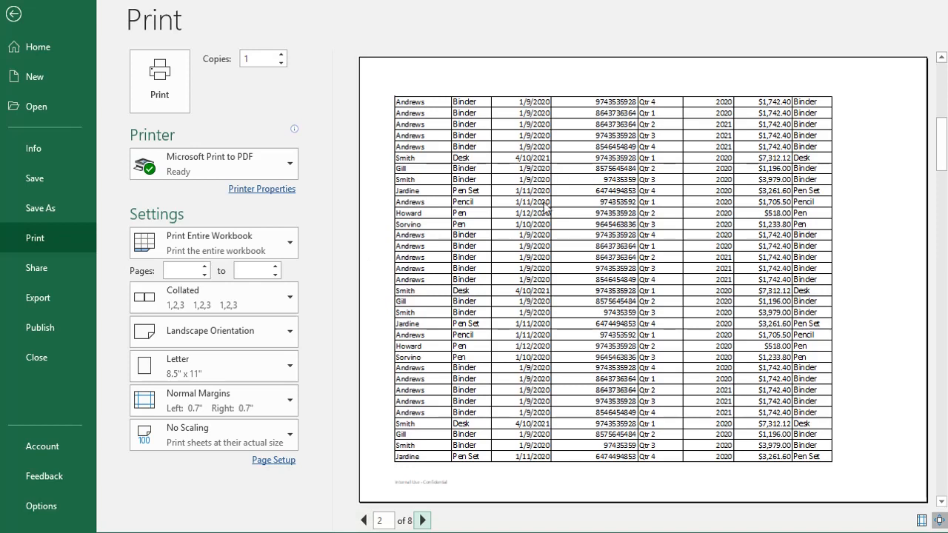
{"action": "left_click", "coordinate": [364, 521]}
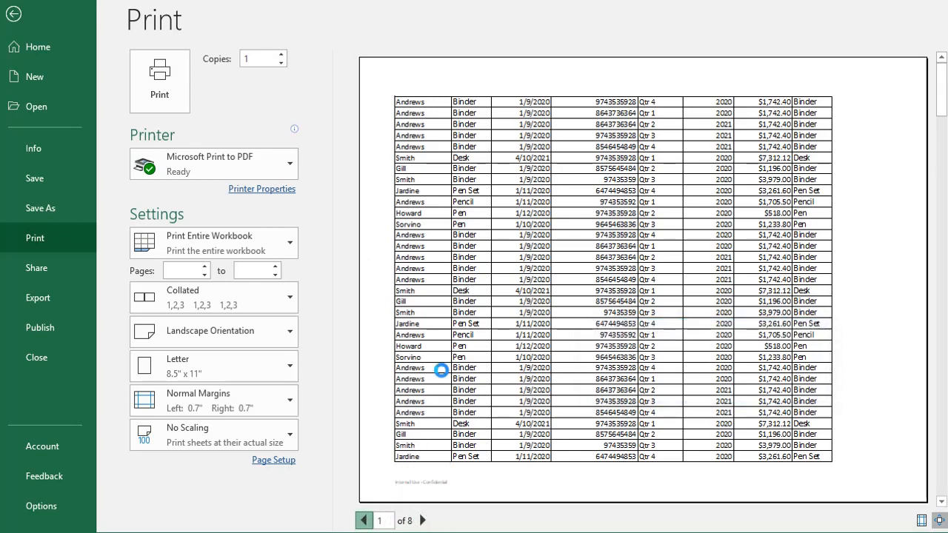
- Set the print scope to active sheets with page 1 as the starting page, and keep the copies collated
{"action": "left_click", "coordinate": [226, 252]}
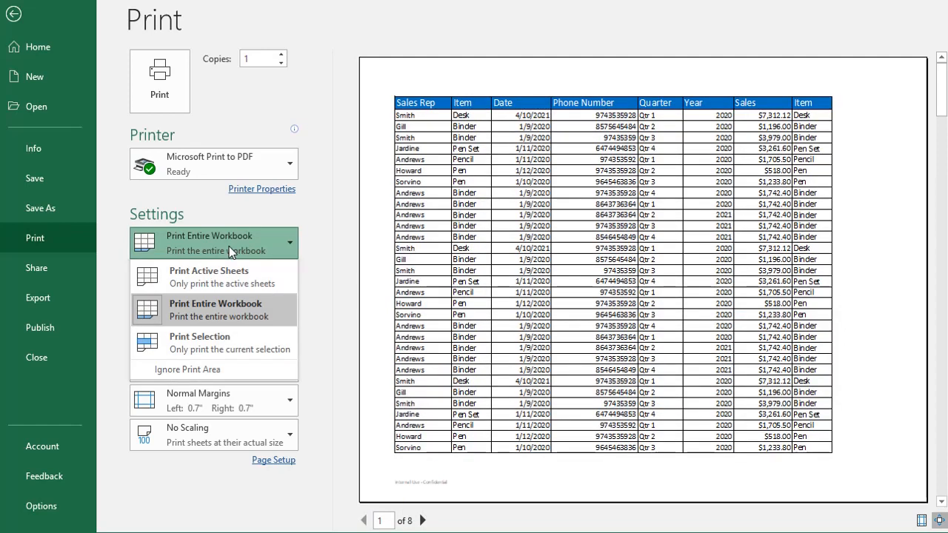
{"action": "left_click", "coordinate": [227, 275]}
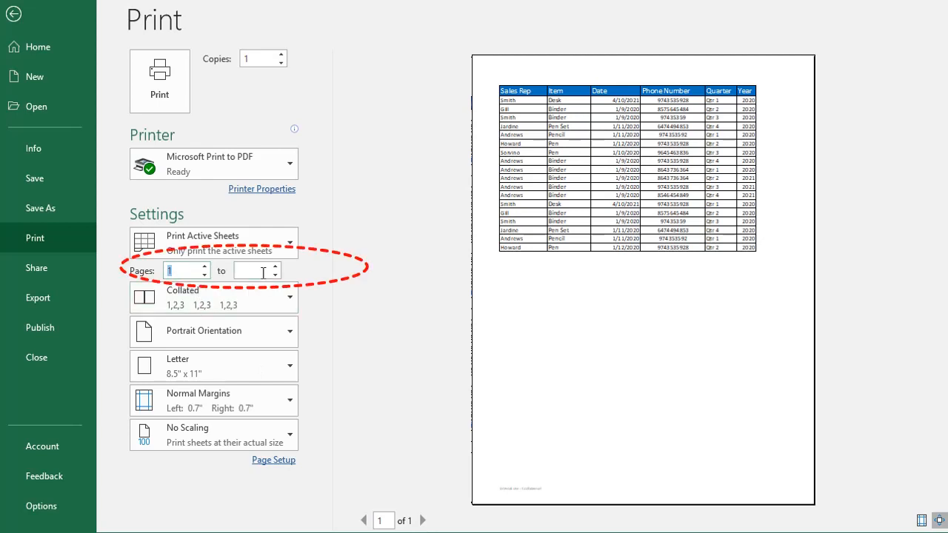
{"action": "left_click", "coordinate": [190, 276]}
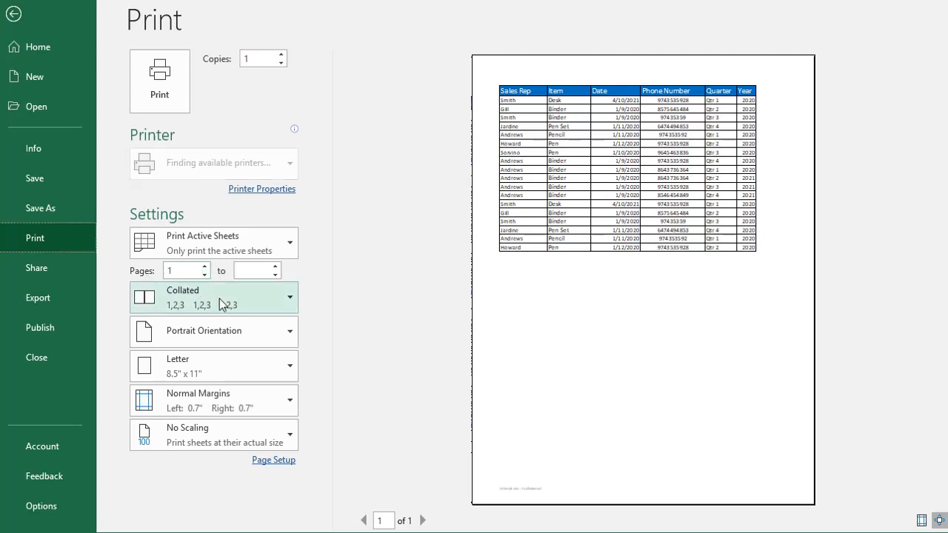
{"action": "left_click", "coordinate": [219, 299]}
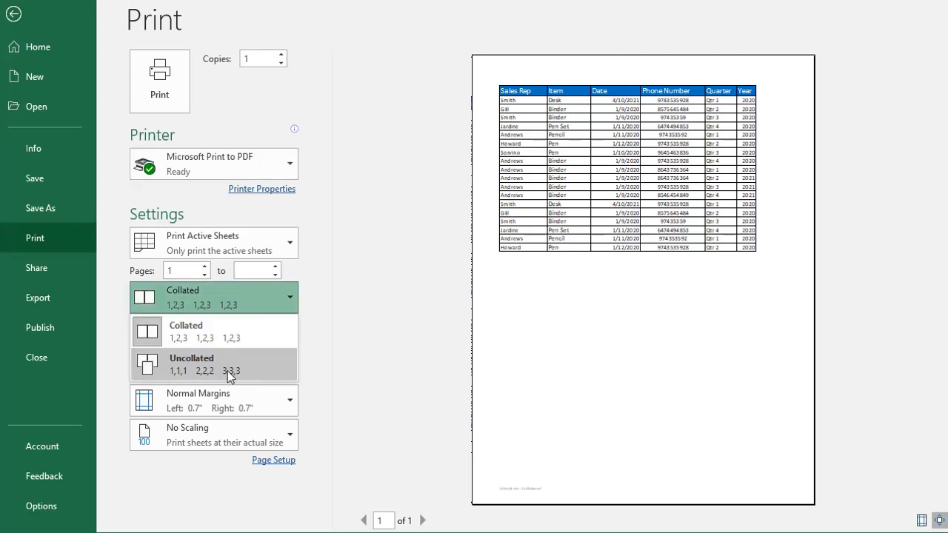
{"action": "left_click", "coordinate": [228, 288]}
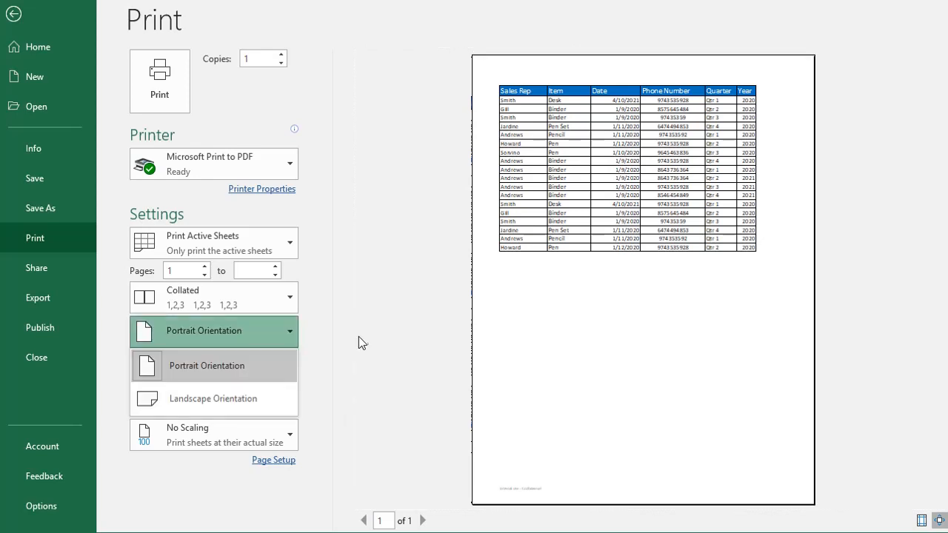
- Set the page orientation to landscape, keeping the Letter paper size
{"action": "left_click", "coordinate": [249, 334]}
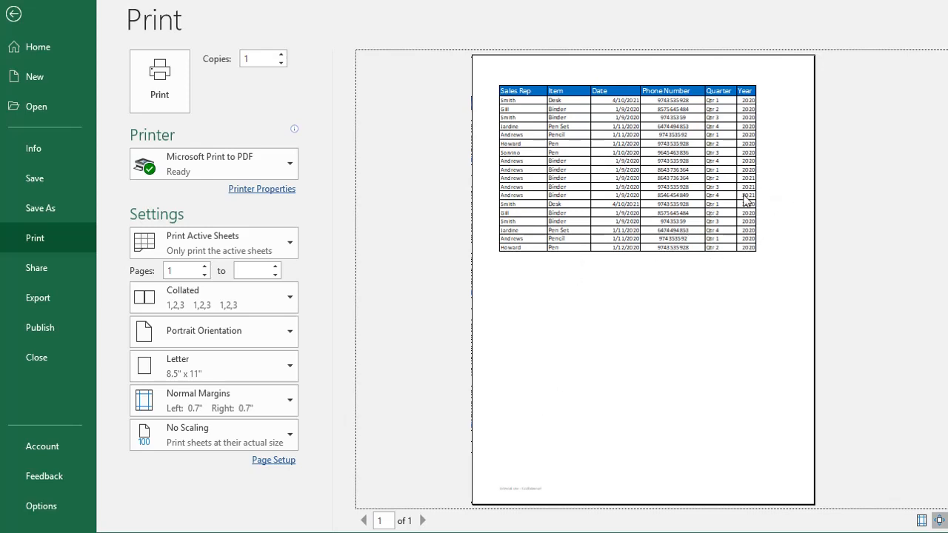
{"action": "left_click", "coordinate": [226, 334]}
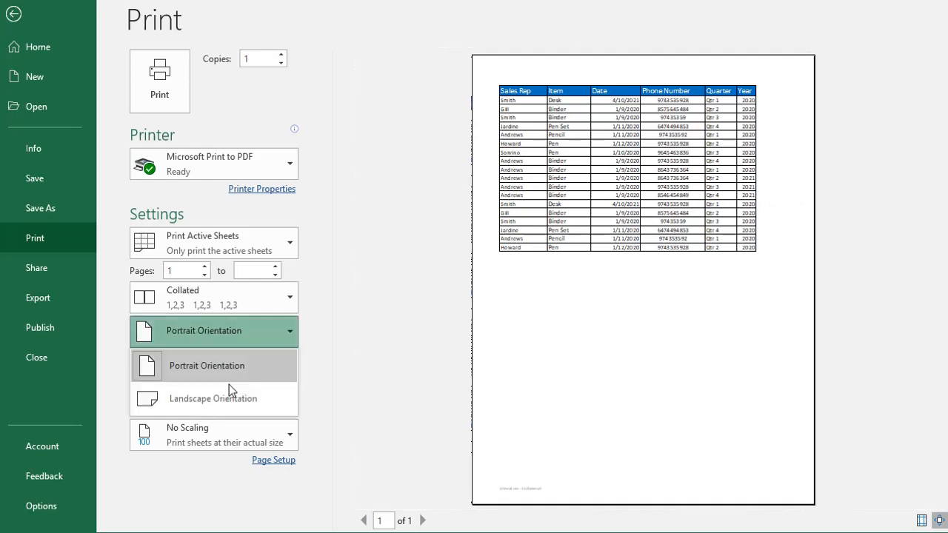
{"action": "left_click", "coordinate": [236, 400]}
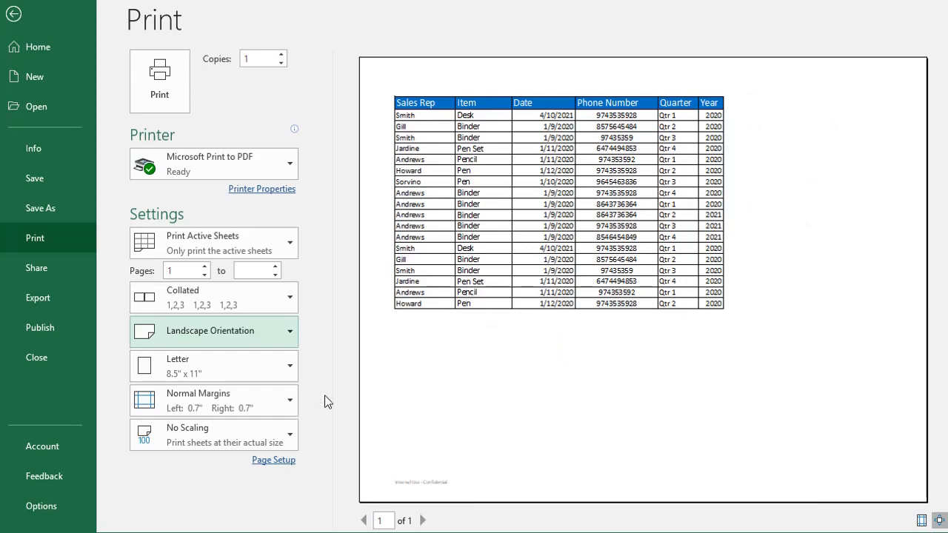
{"action": "left_click", "coordinate": [218, 377]}
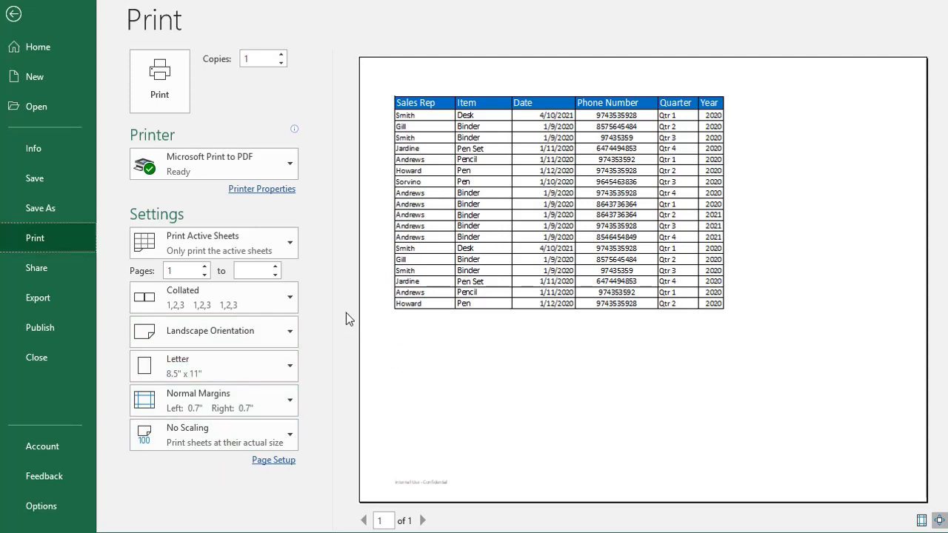
- Try the Wide margin preset and after it the Narrow preset on the Print 3 sheet's printout
{"action": "left_click", "coordinate": [245, 398]}
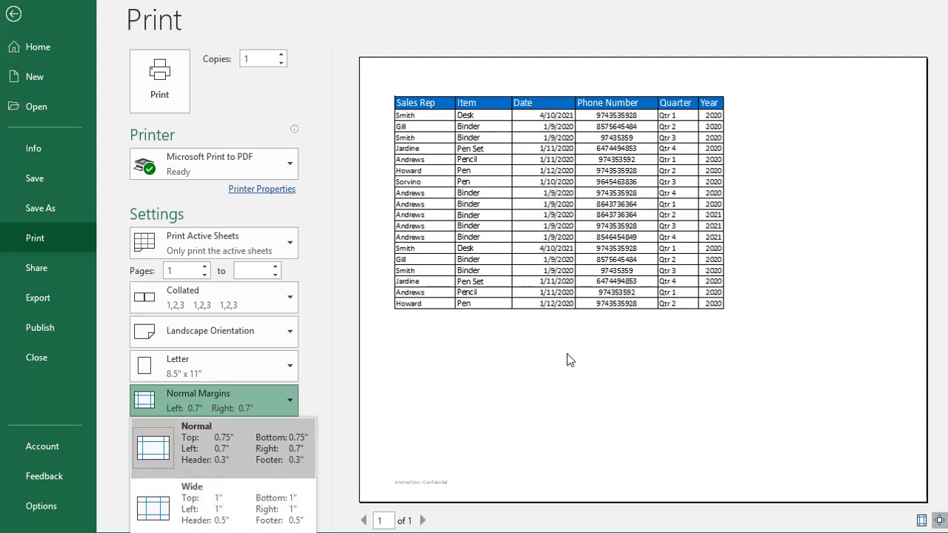
{"action": "left_click", "coordinate": [233, 503]}
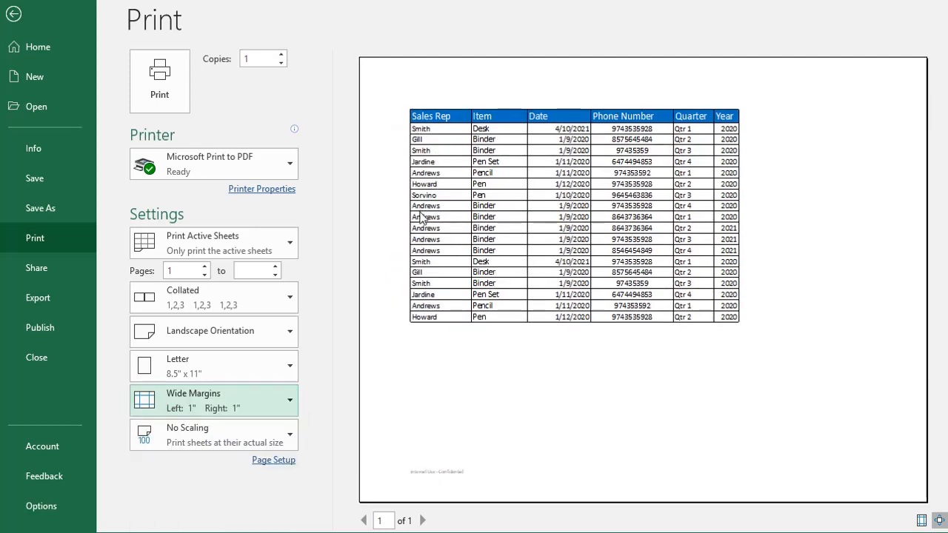
{"action": "left_click", "coordinate": [233, 408]}
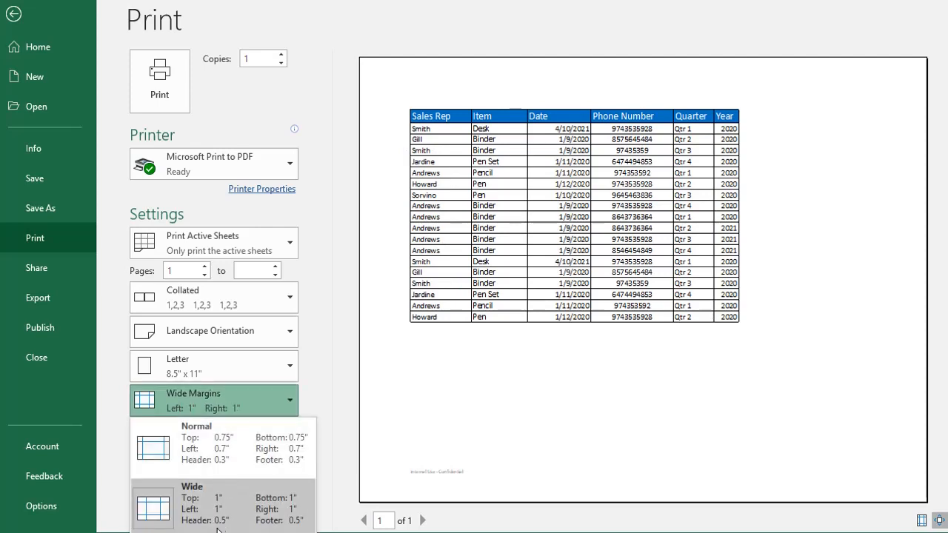
{"action": "left_click", "coordinate": [220, 527]}
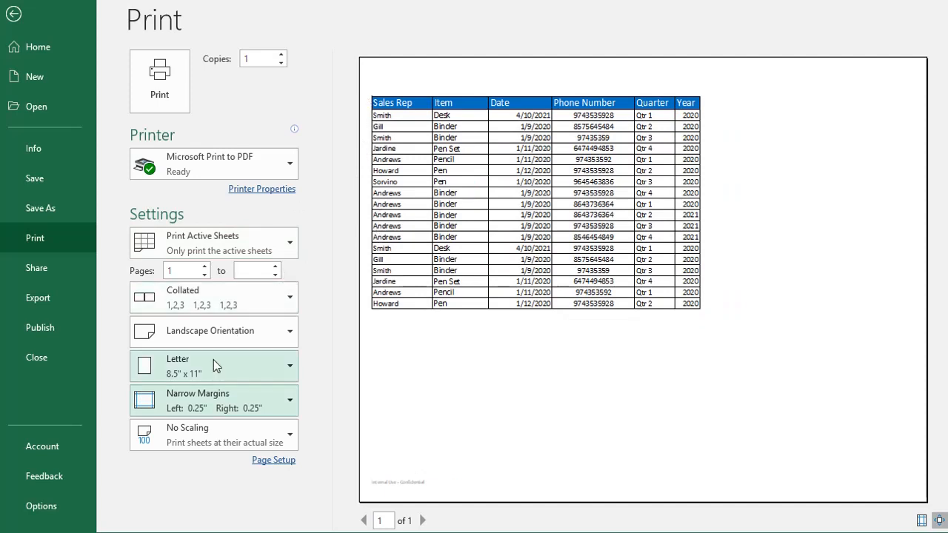
- Set the margins back to the Normal preset and close the print preview
{"action": "left_click", "coordinate": [213, 412]}
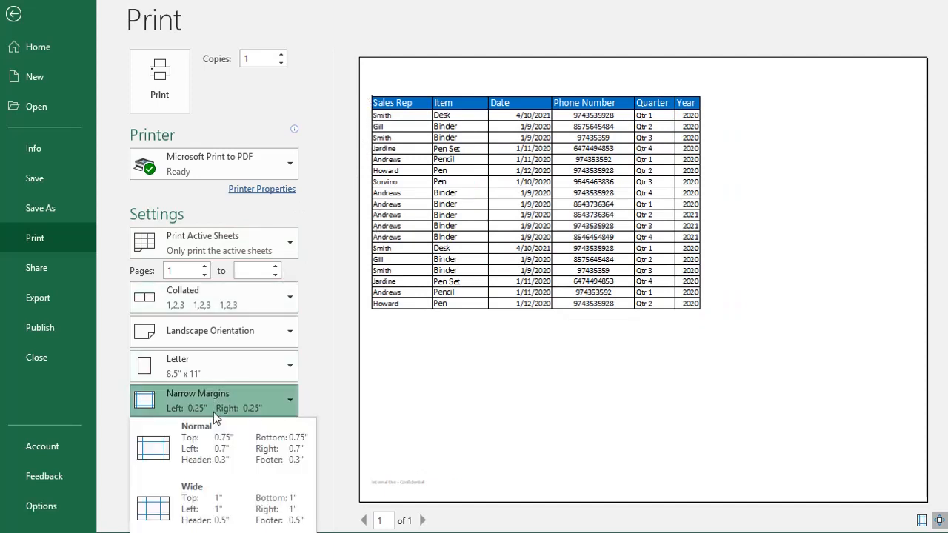
{"action": "left_click", "coordinate": [213, 412]}
{"action": "left_click", "coordinate": [213, 412]}
{"action": "left_click", "coordinate": [213, 412]}
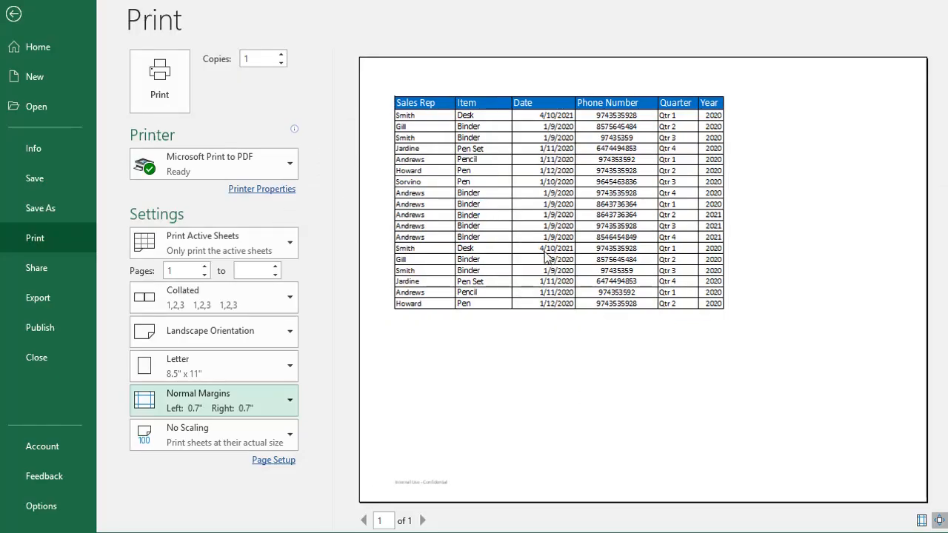
{"action": "key", "text": "Escape"}
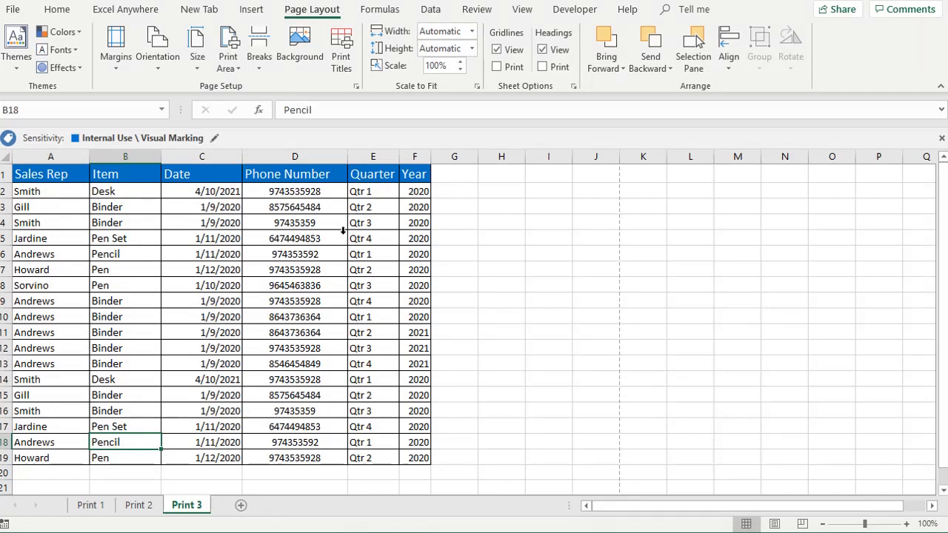
- Select the whole table A1:I73 on the Print 1 sheet and set it as the print area
{"action": "left_click", "coordinate": [139, 505]}
{"action": "key", "text": "ctrl+Page_Up"}
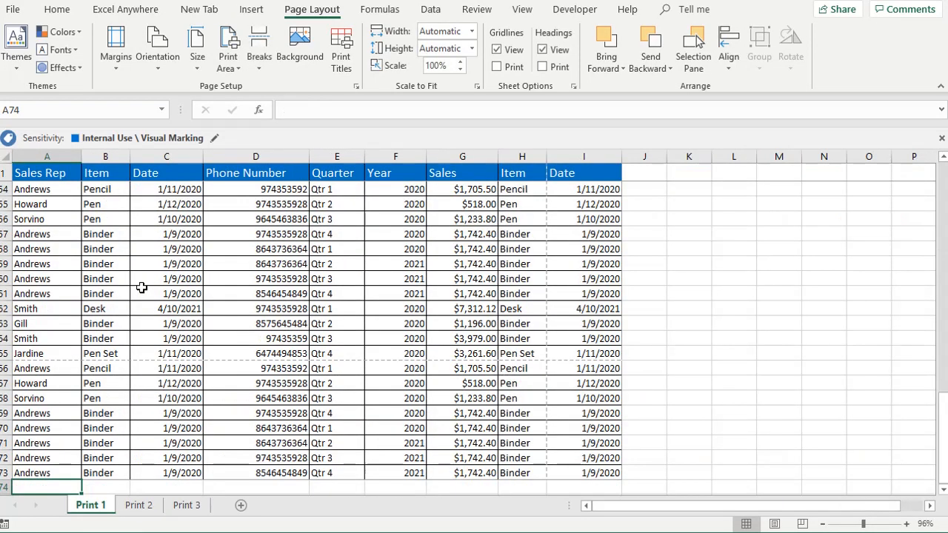
{"action": "key", "text": "ctrl+Up"}
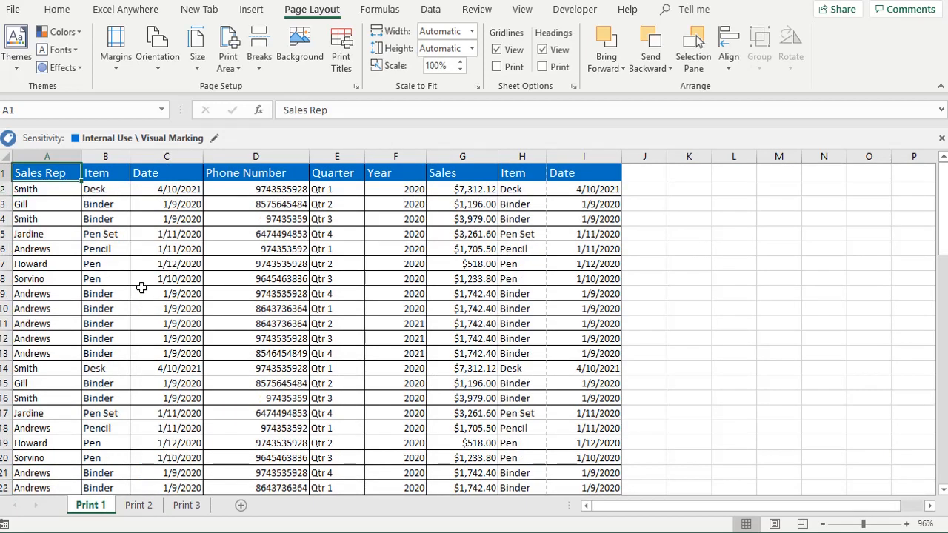
{"action": "key", "text": "ctrl+shift+Right"}
{"action": "key", "text": "ctrl+shift+Down"}
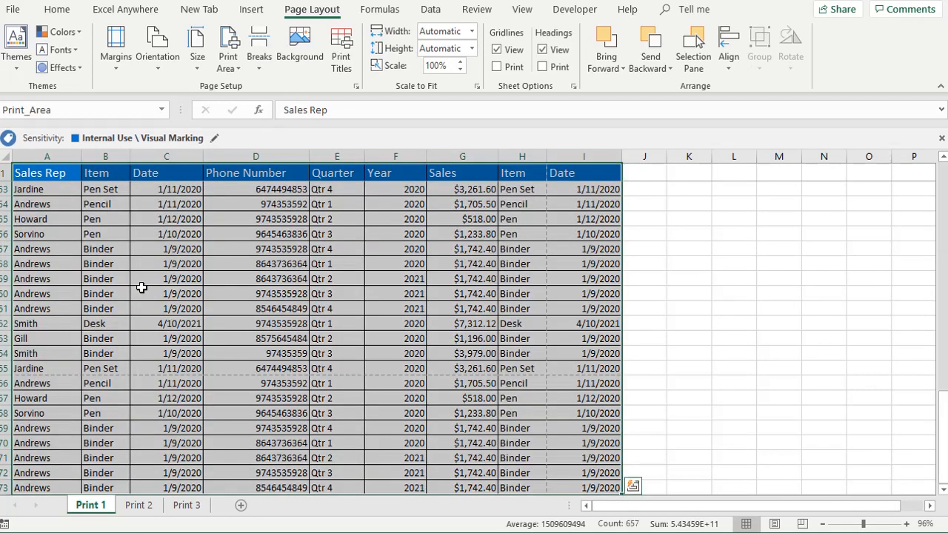
{"action": "left_click", "coordinate": [232, 70]}
{"action": "left_click", "coordinate": [252, 88]}
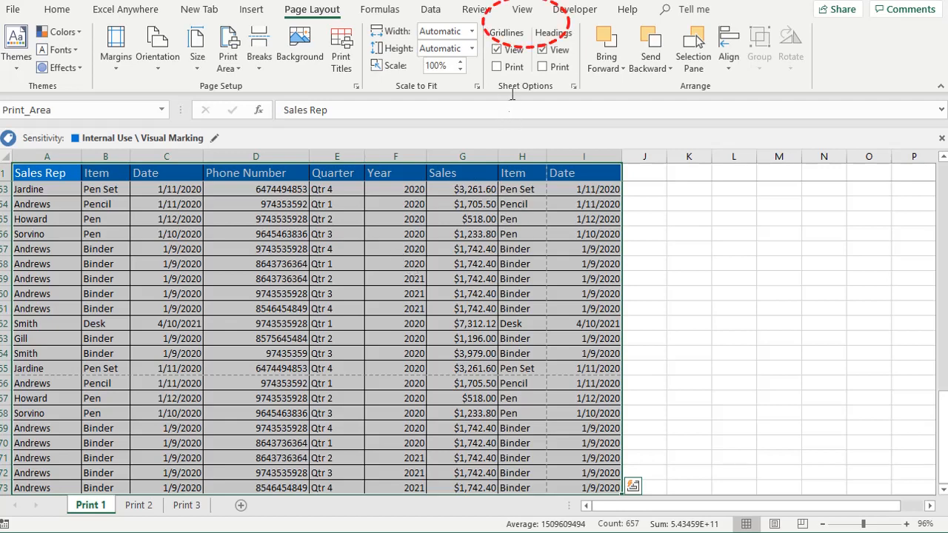
- Switch to Page Break Preview and try moving the horizontal page break below row 65 down to the table's last row
{"action": "left_click", "coordinate": [523, 10]}
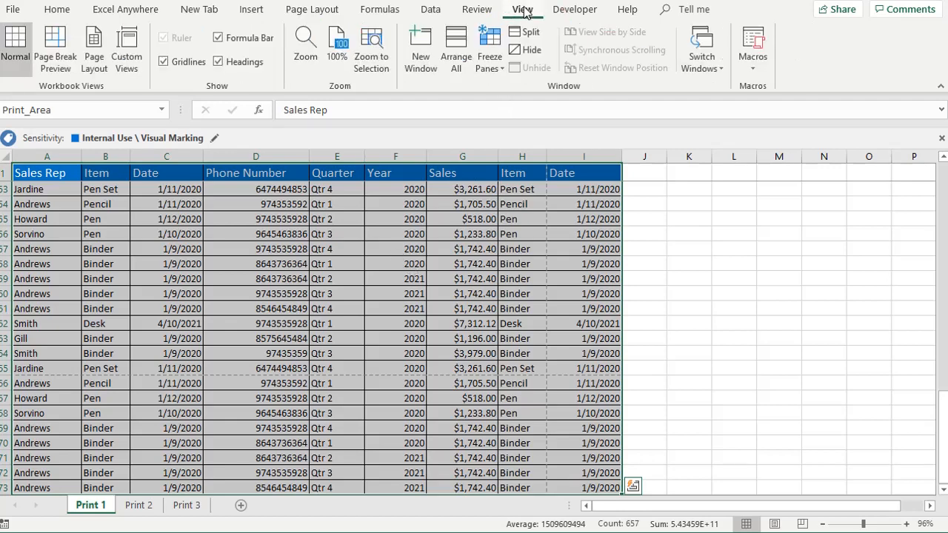
{"action": "left_click", "coordinate": [62, 45]}
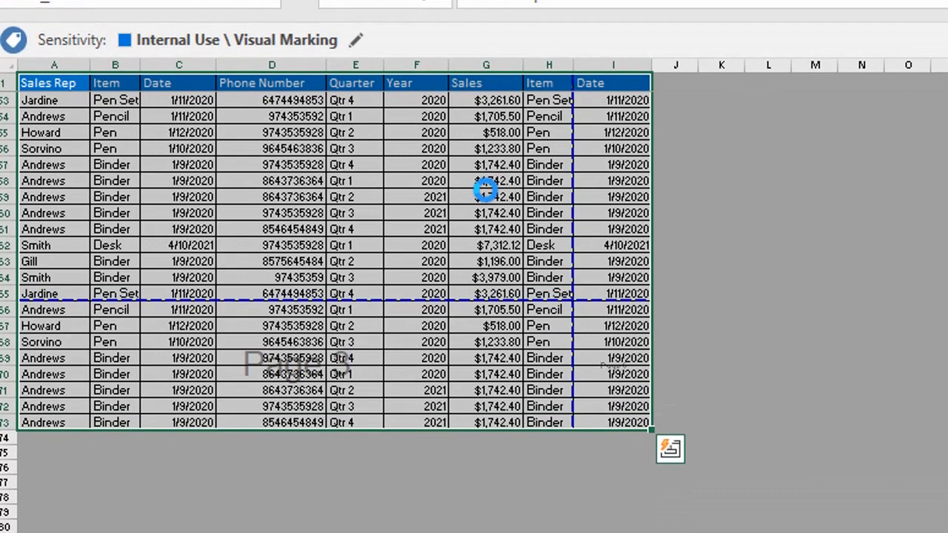
{"action": "left_click", "coordinate": [39, 404]}
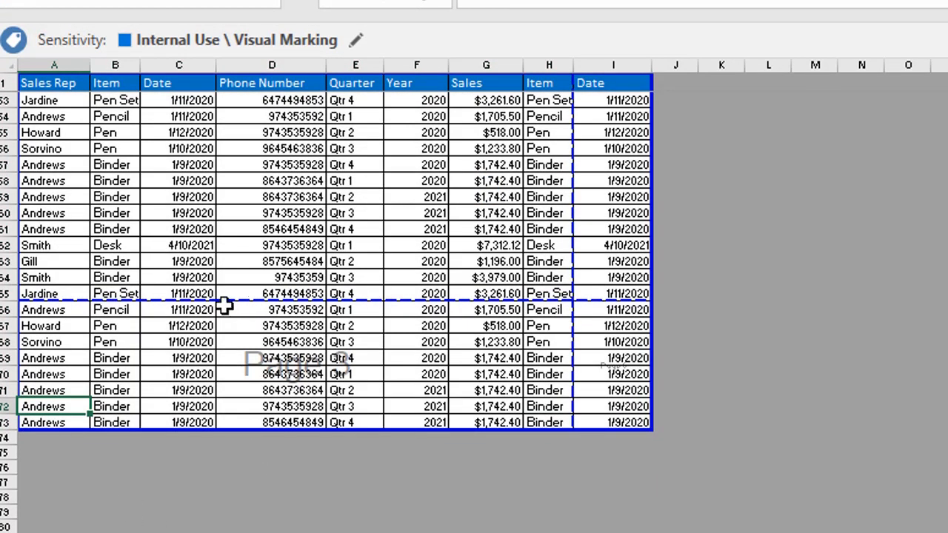
{"action": "left_click_drag", "start_coordinate": [222, 302], "coordinate": [239, 422]}
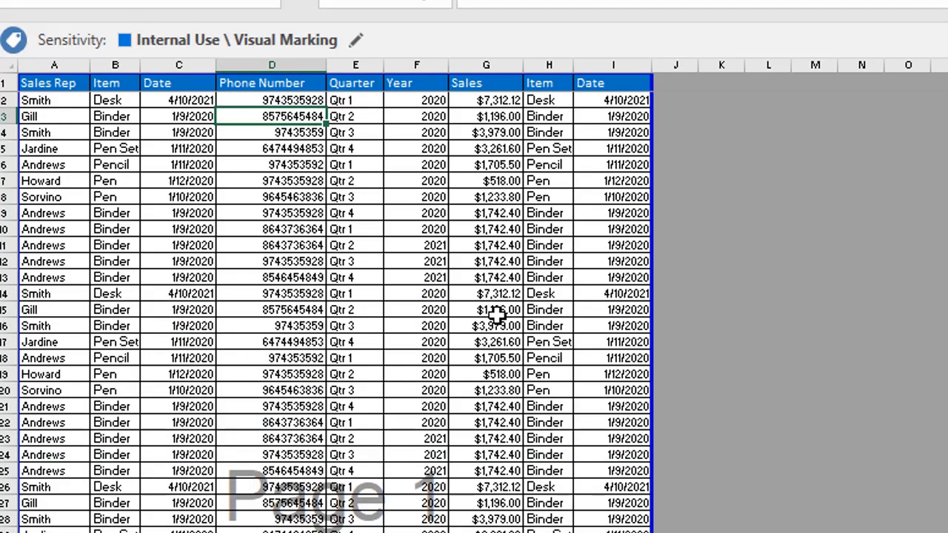
{"action": "left_click", "coordinate": [235, 67]}
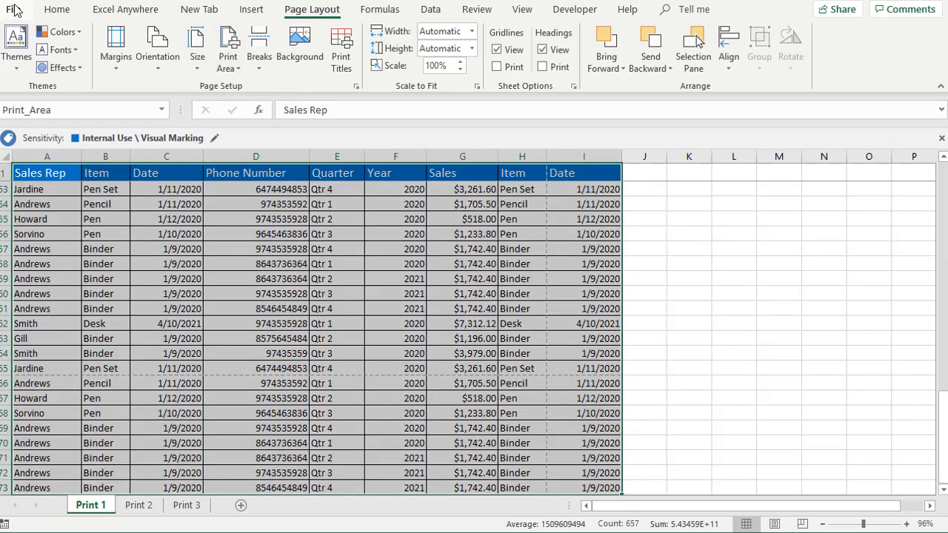
- In the Print 1 sheet's print preview, set the scaling to Fit All Columns on One Page and check the second page
{"action": "key", "text": "ctrl+p"}
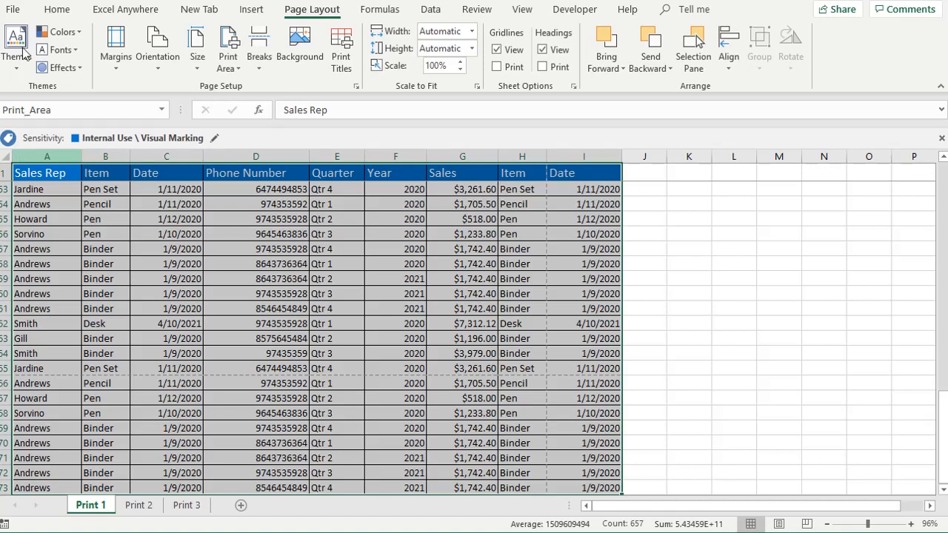
{"action": "left_click", "coordinate": [12, 9]}
{"action": "left_click", "coordinate": [38, 245]}
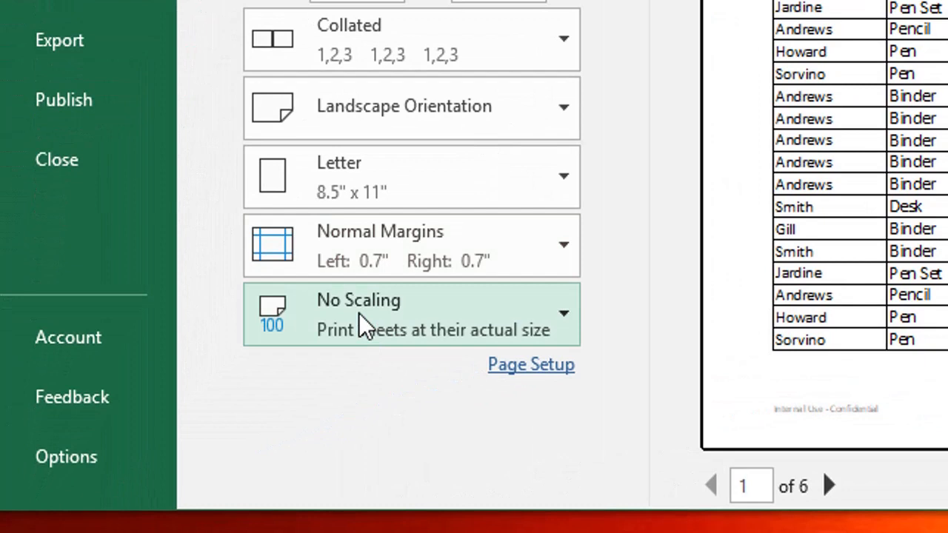
{"action": "left_click", "coordinate": [363, 324]}
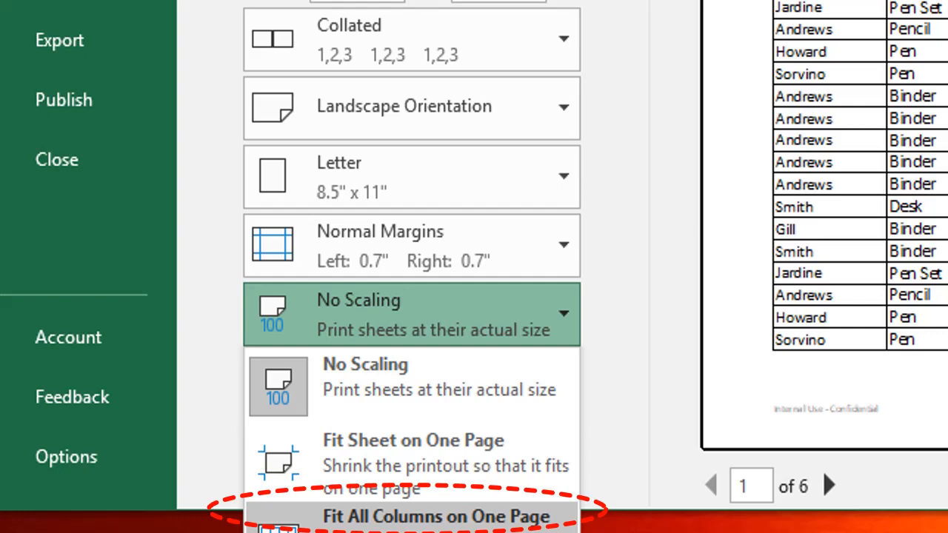
{"action": "key", "text": "Escape"}
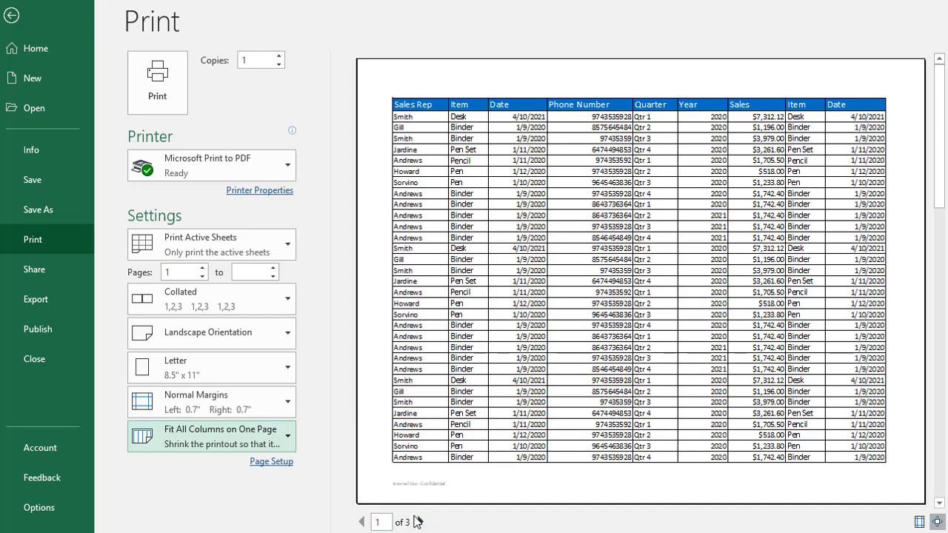
{"action": "left_click", "coordinate": [419, 523]}
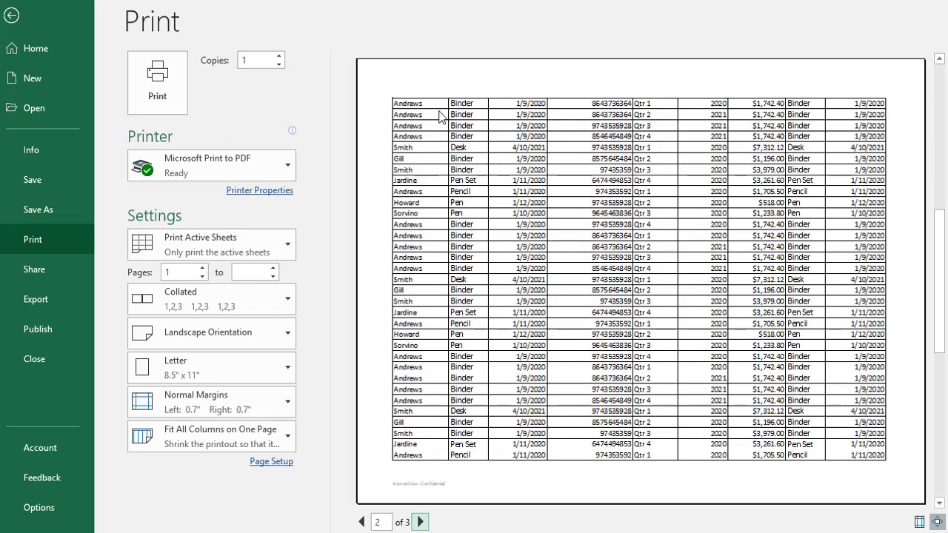
{"action": "left_click", "coordinate": [31, 23]}
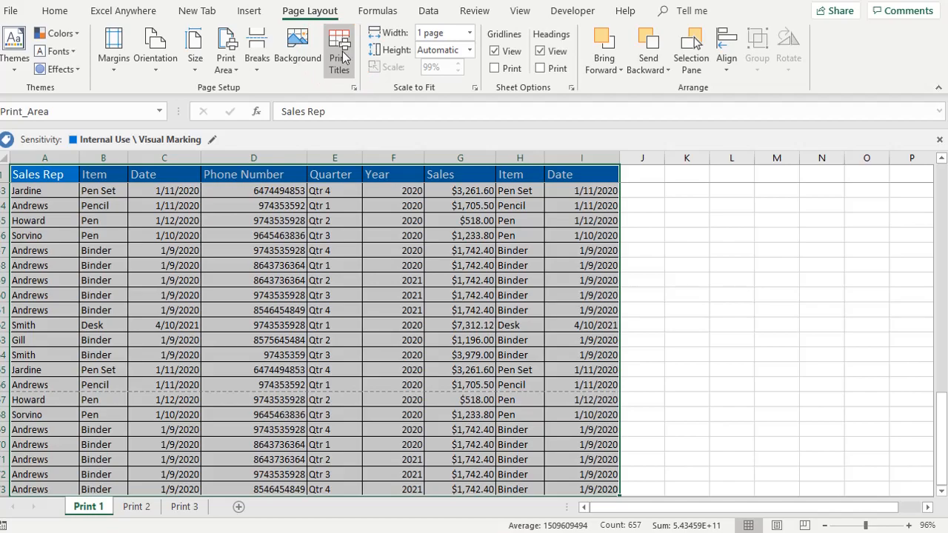
- Set header row $1:$1 to repeat at the top of each printed page and page through the print preview to check it
{"action": "left_click", "coordinate": [340, 53]}
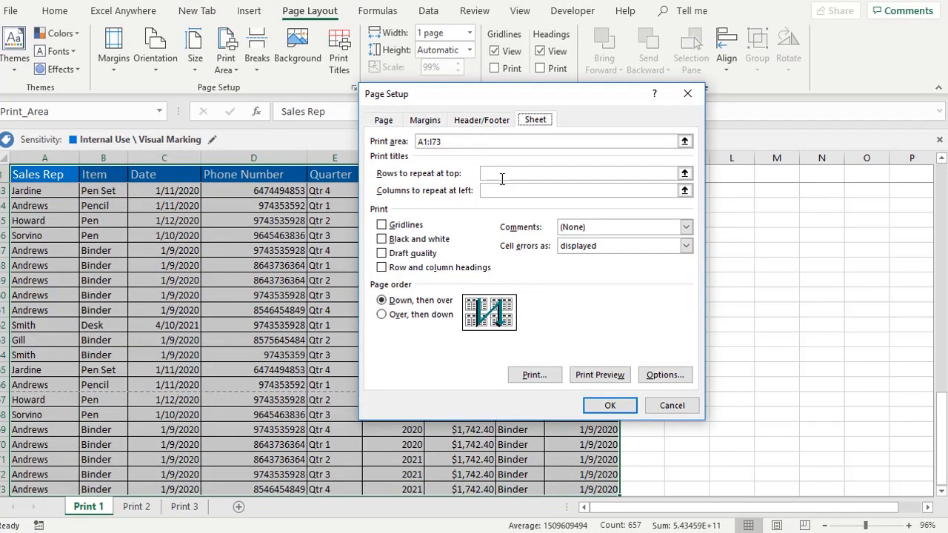
{"action": "left_click", "coordinate": [503, 179]}
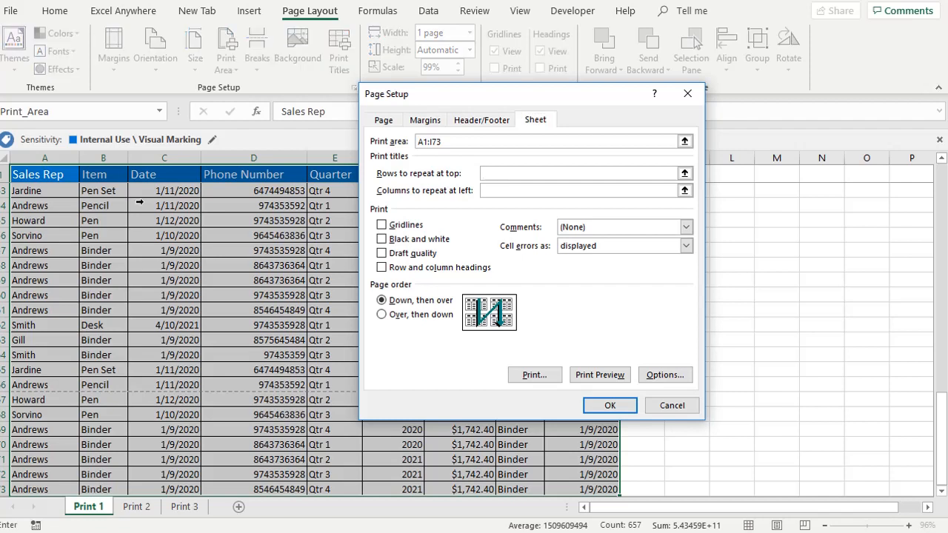
{"action": "left_click", "coordinate": [90, 171]}
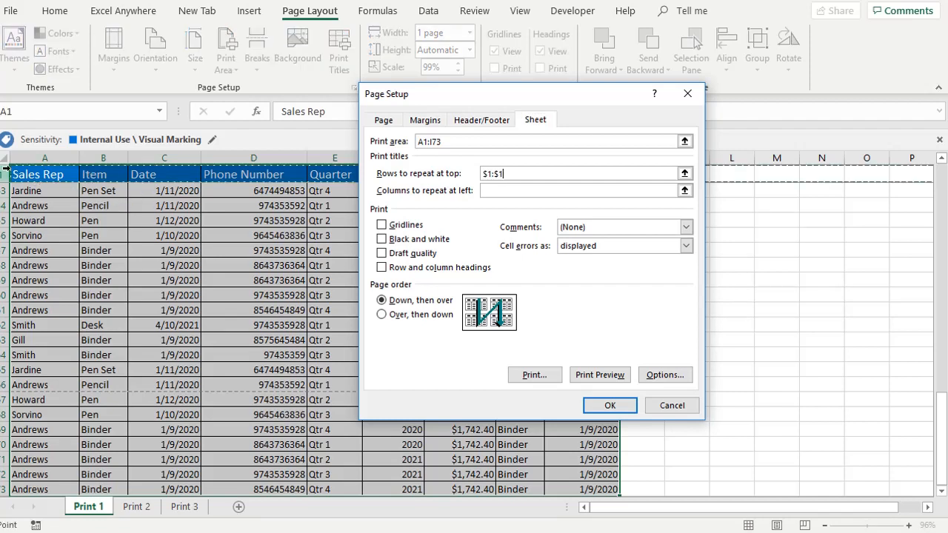
{"action": "left_click", "coordinate": [489, 177]}
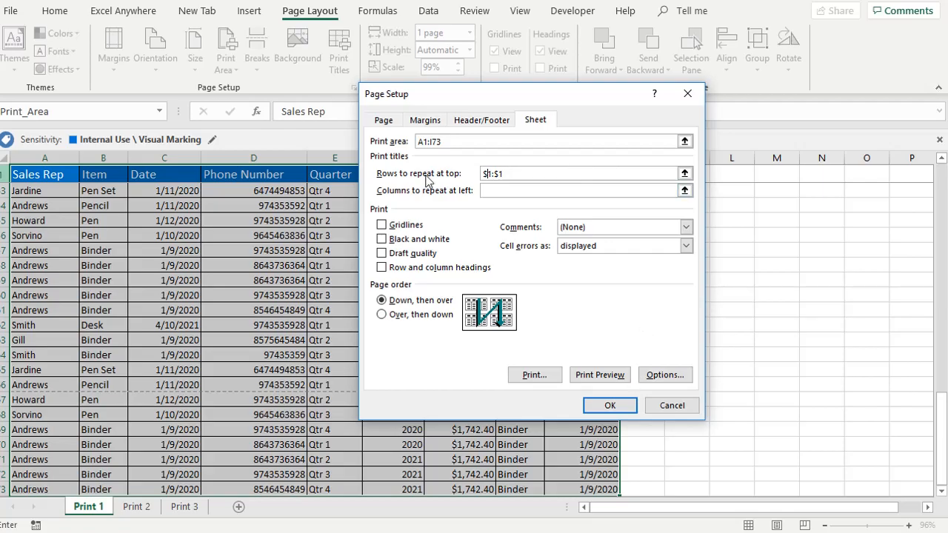
{"action": "left_click", "coordinate": [600, 375]}
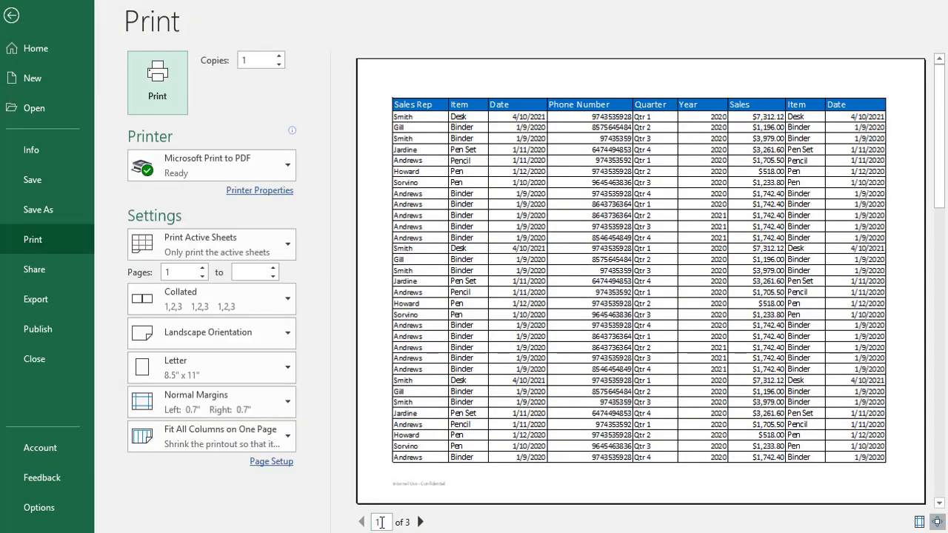
{"action": "left_click", "coordinate": [421, 523]}
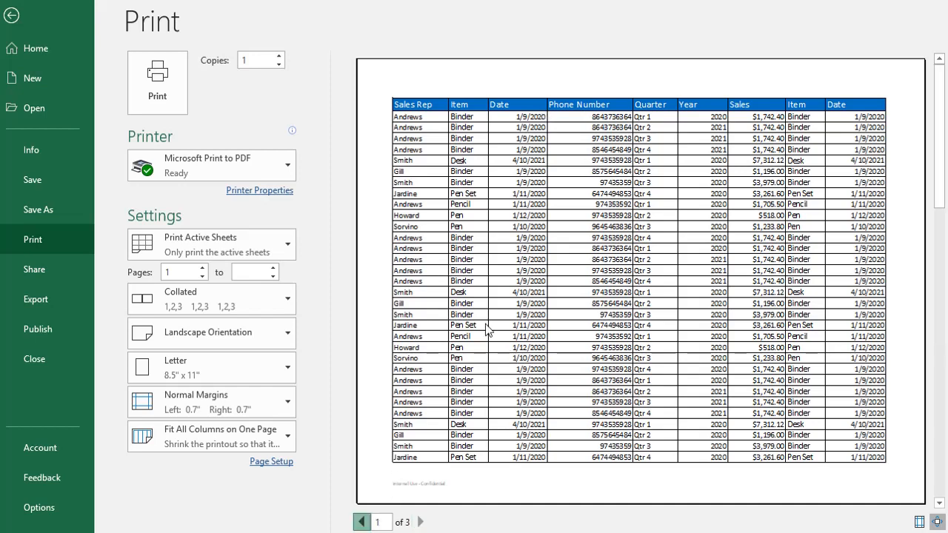
{"action": "scroll", "coordinate": [487, 328], "scroll_direction": "up", "scroll_amount": 1}
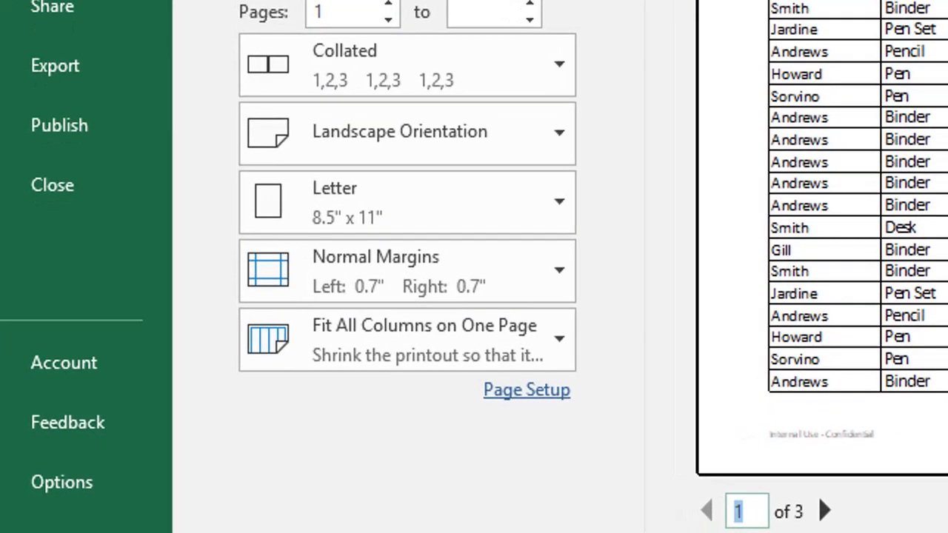
- Set the scaling to Fit Sheet on One Page and the page orientation to portrait
{"action": "left_click", "coordinate": [426, 363]}
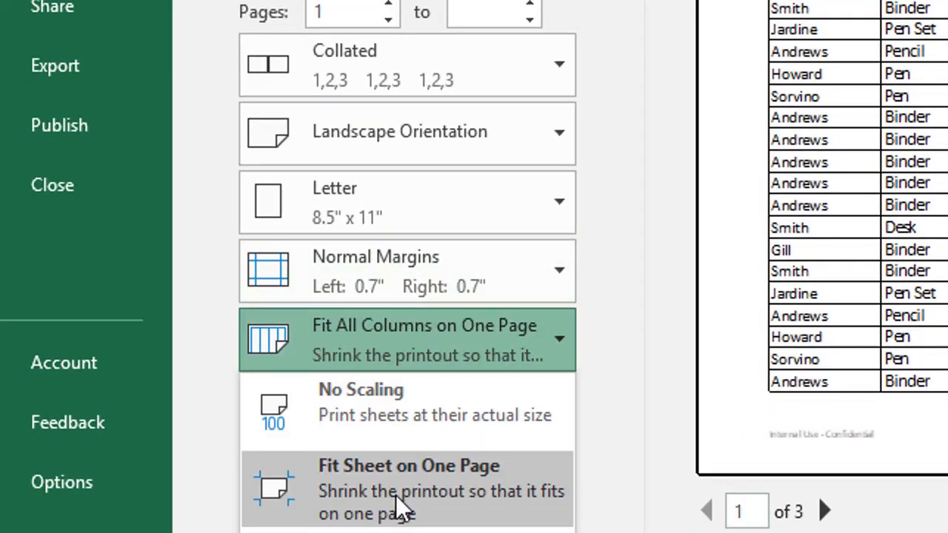
{"action": "left_click", "coordinate": [402, 510]}
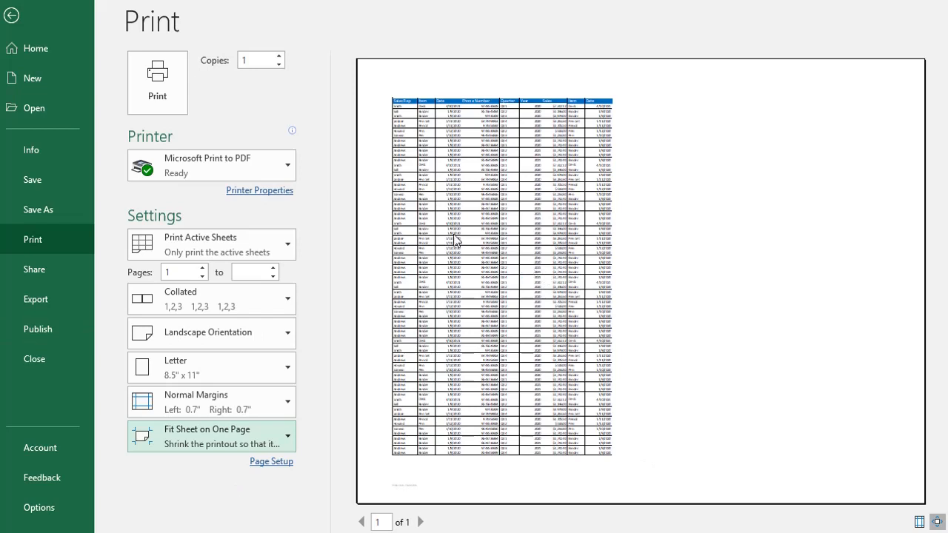
{"action": "left_click", "coordinate": [193, 337]}
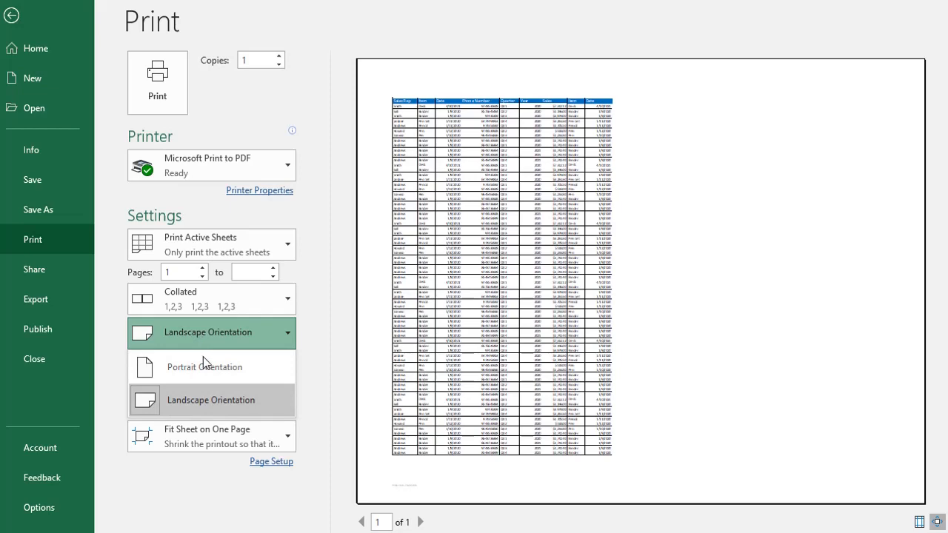
{"action": "left_click", "coordinate": [205, 370]}
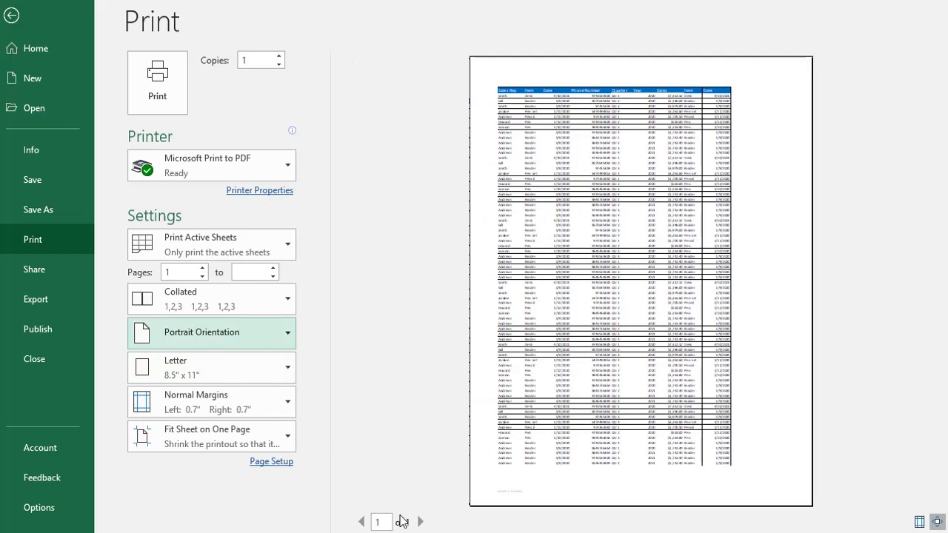
- Change the print scope from active sheets to the entire workbook
{"action": "left_click", "coordinate": [191, 239]}
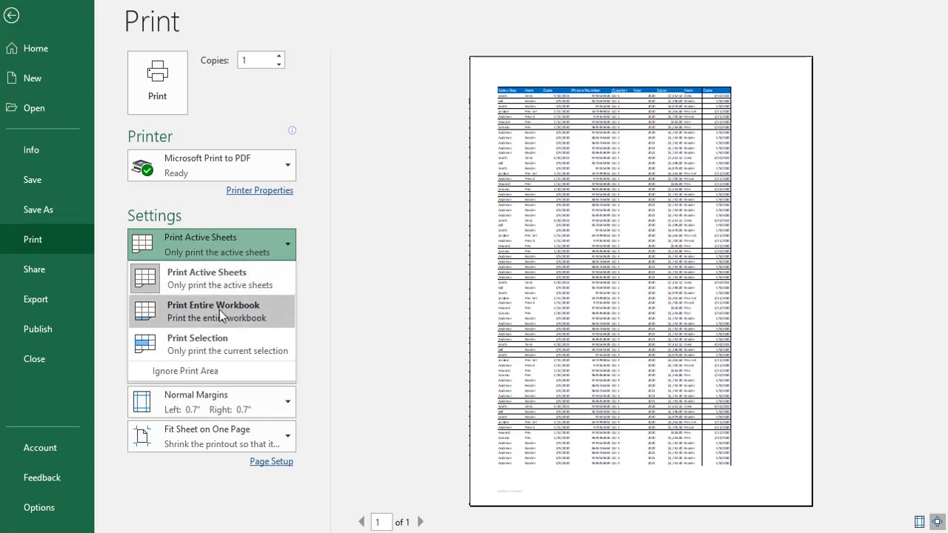
{"action": "key", "text": "Escape"}
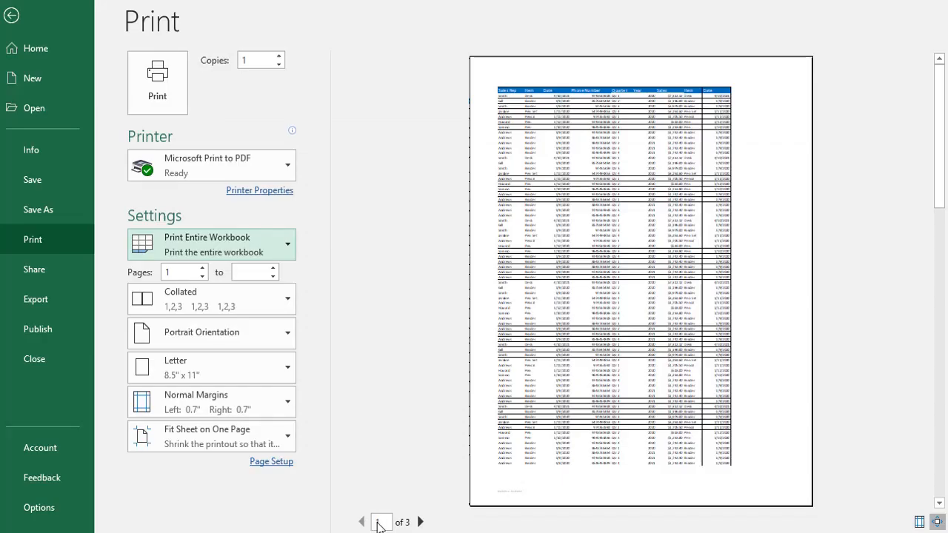
- Page through the entire workbook's print preview to the third page and return to the worksheet
{"action": "left_click", "coordinate": [420, 522]}
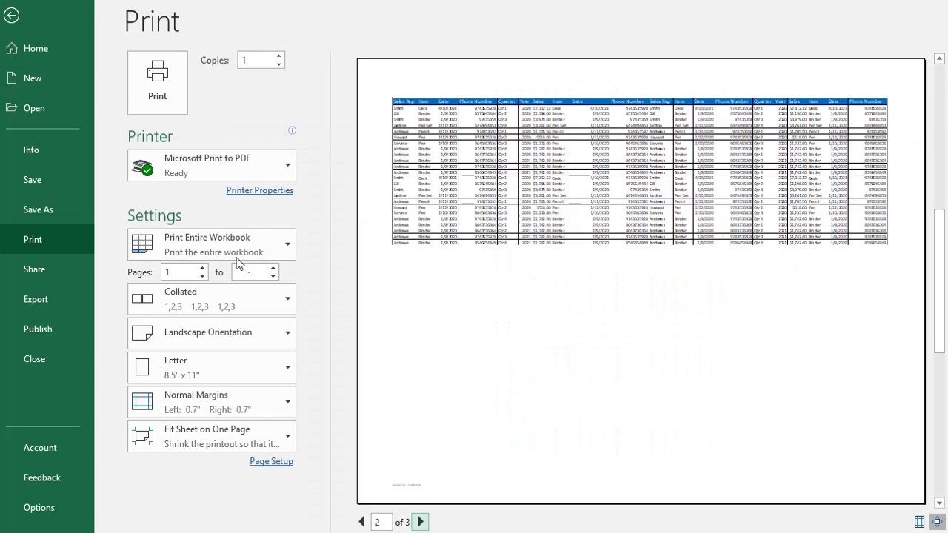
{"action": "left_click", "coordinate": [420, 522]}
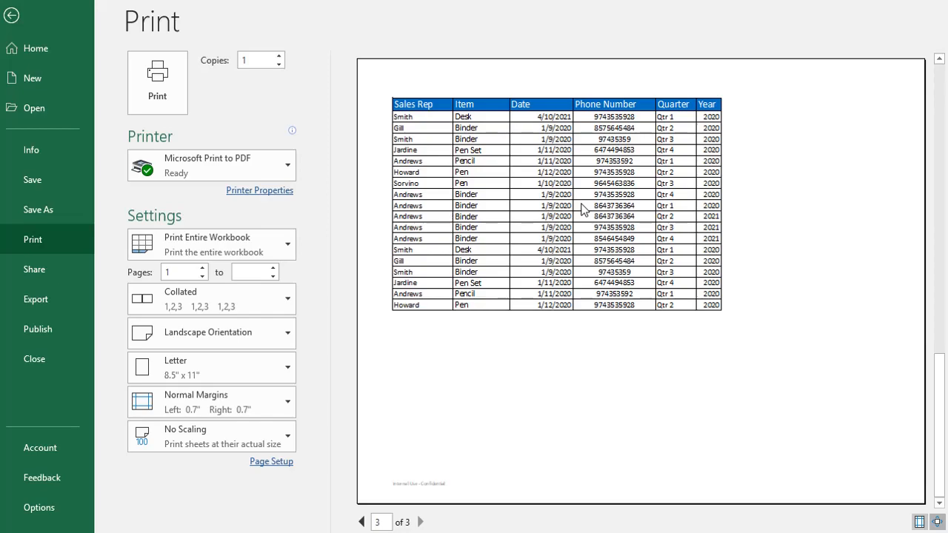
{"action": "key", "text": "Escape"}
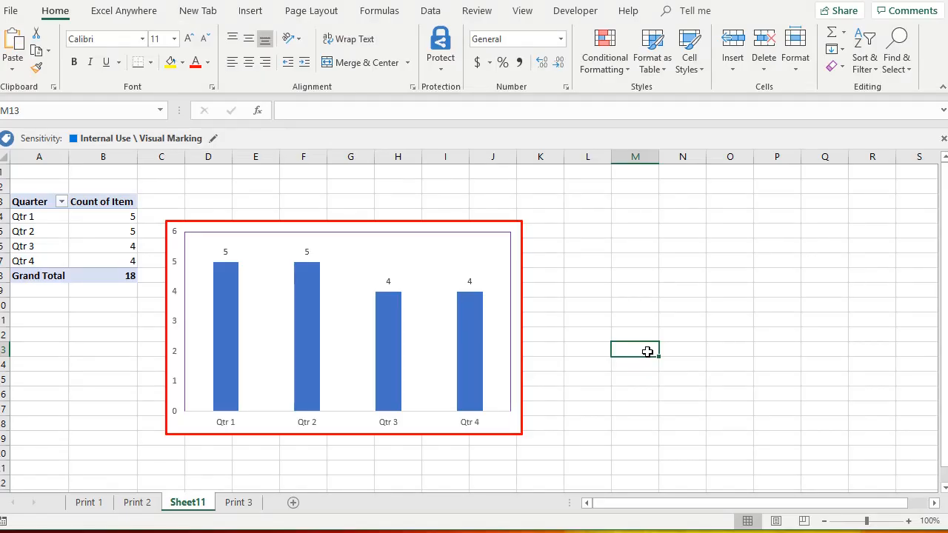
- Select the pivot chart on Sheet11 and check the print preview for printing only the selected chart
{"action": "left_click", "coordinate": [492, 232]}
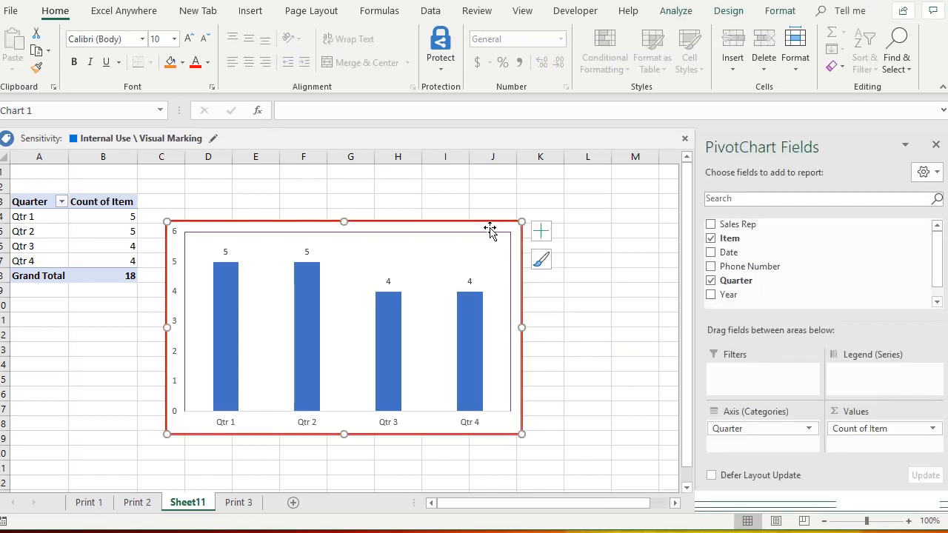
{"action": "key", "text": "ctrl+p"}
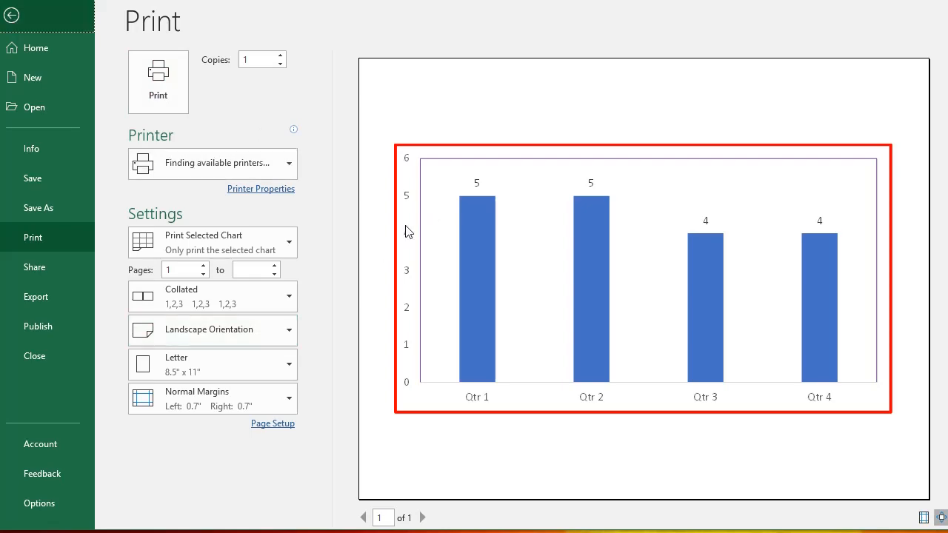
{"action": "key", "text": "Escape"}
{"action": "left_click", "coordinate": [191, 198]}
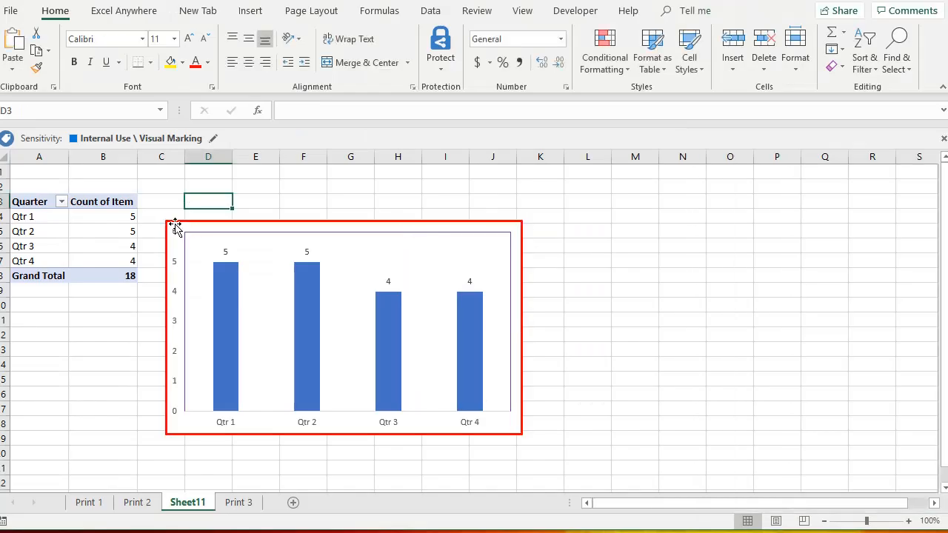
{"action": "left_click", "coordinate": [174, 224]}
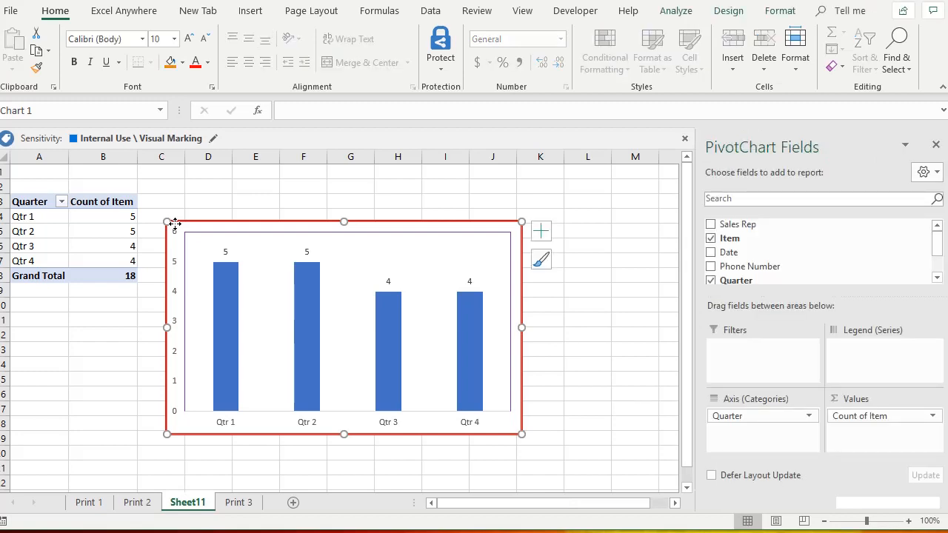
{"action": "key", "text": "ctrl+p"}
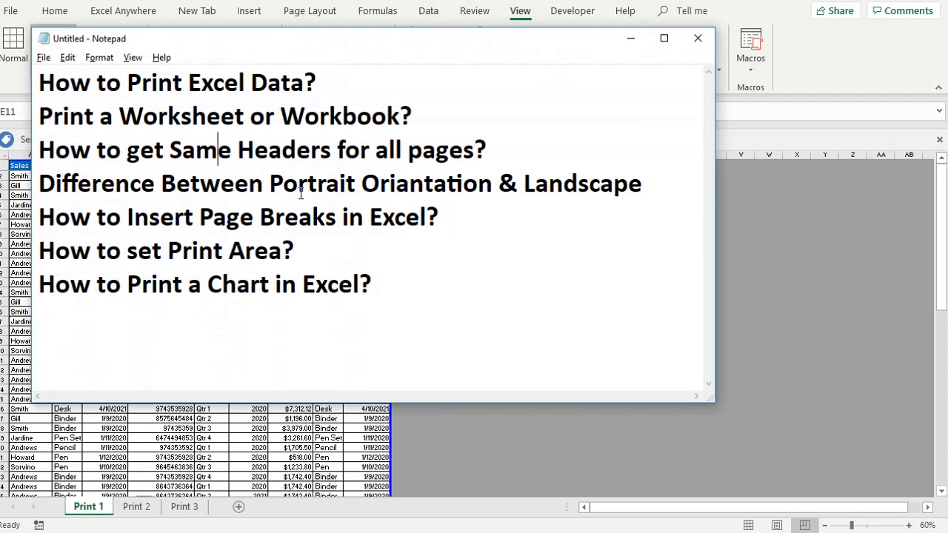
{"action": "left_click", "coordinate": [400, 295]}
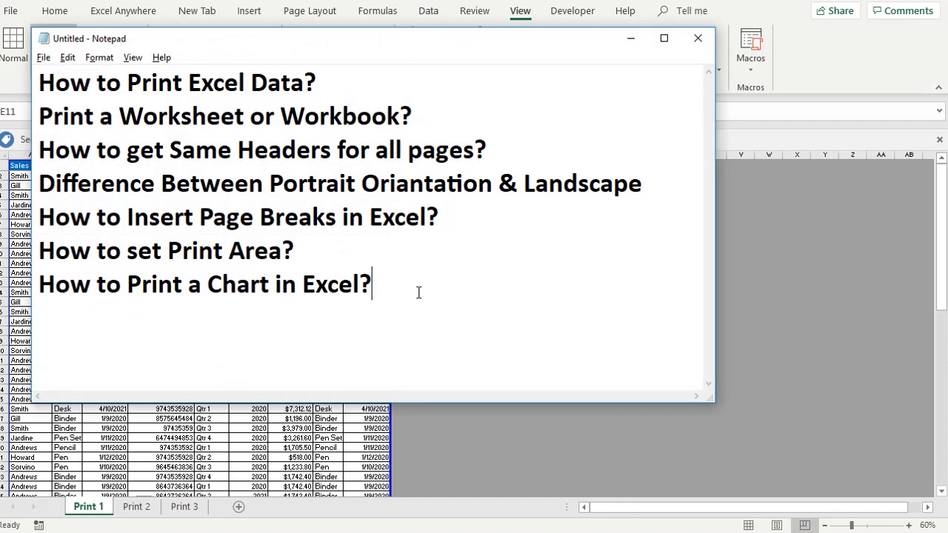